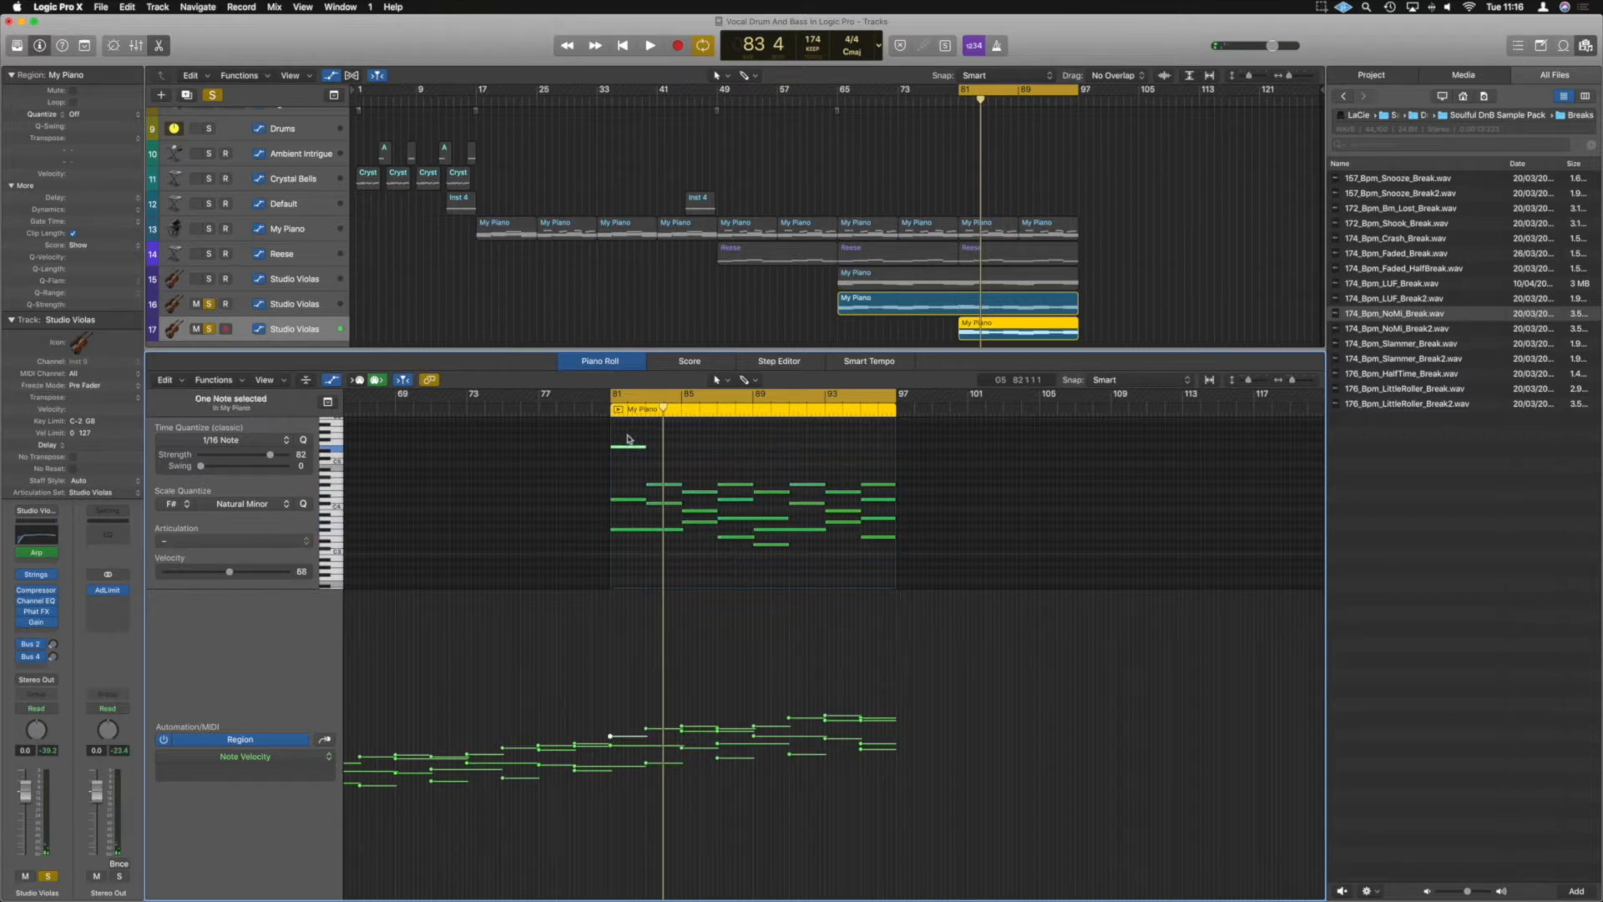
- Try raising all the notes of the Studio Violas region at bar 81 by an octave
drag(907, 570, 620, 467)
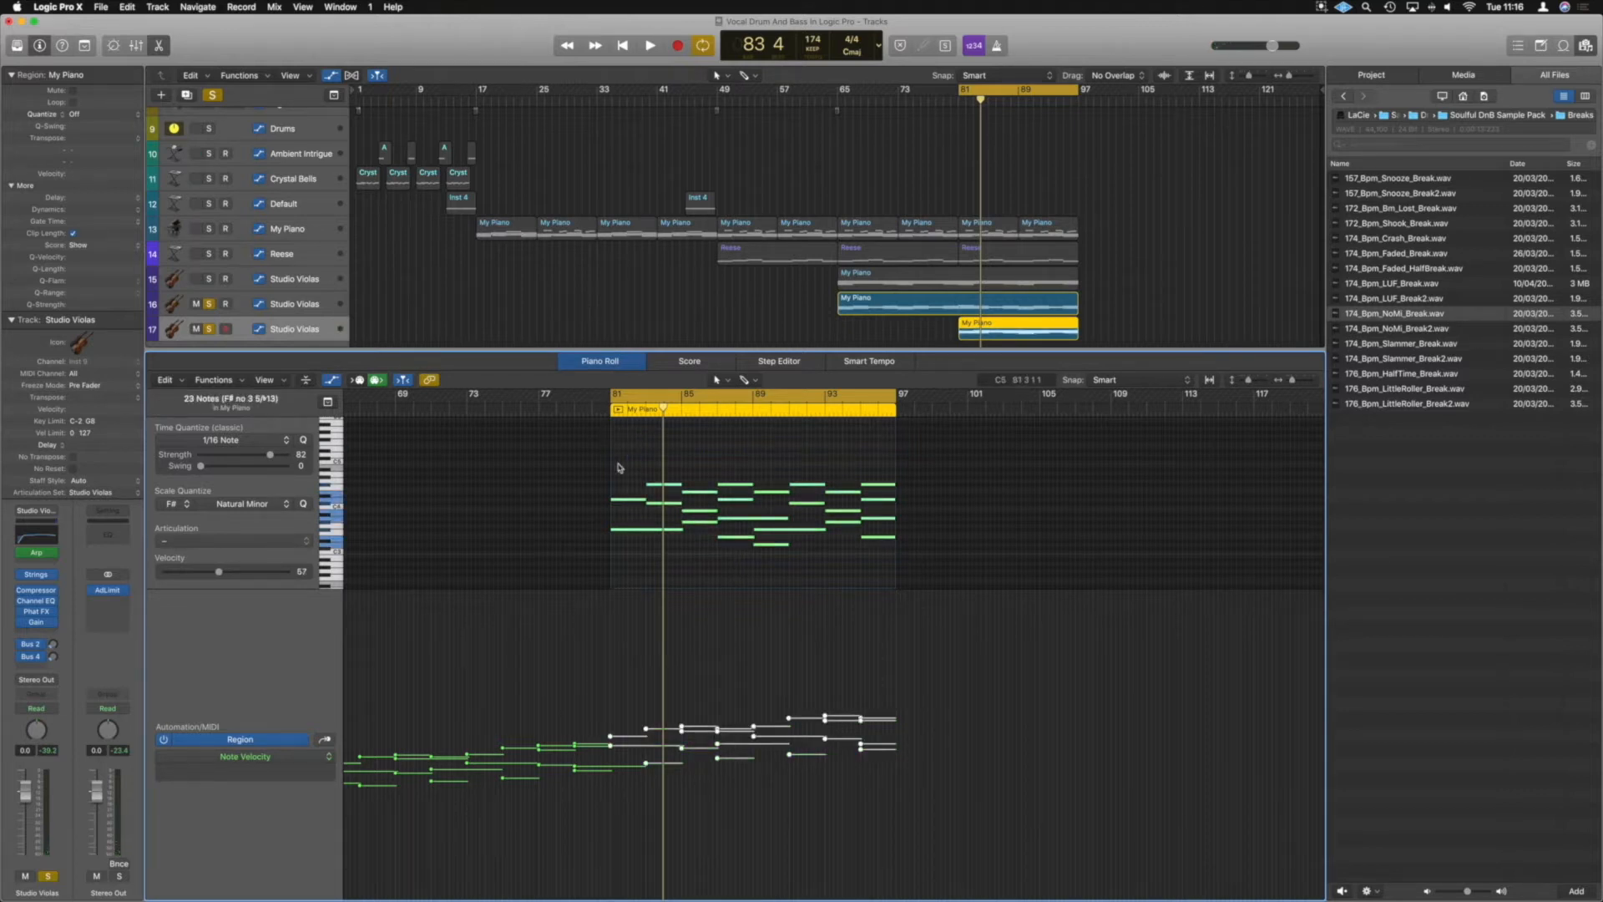
key(alt+shift+Up)
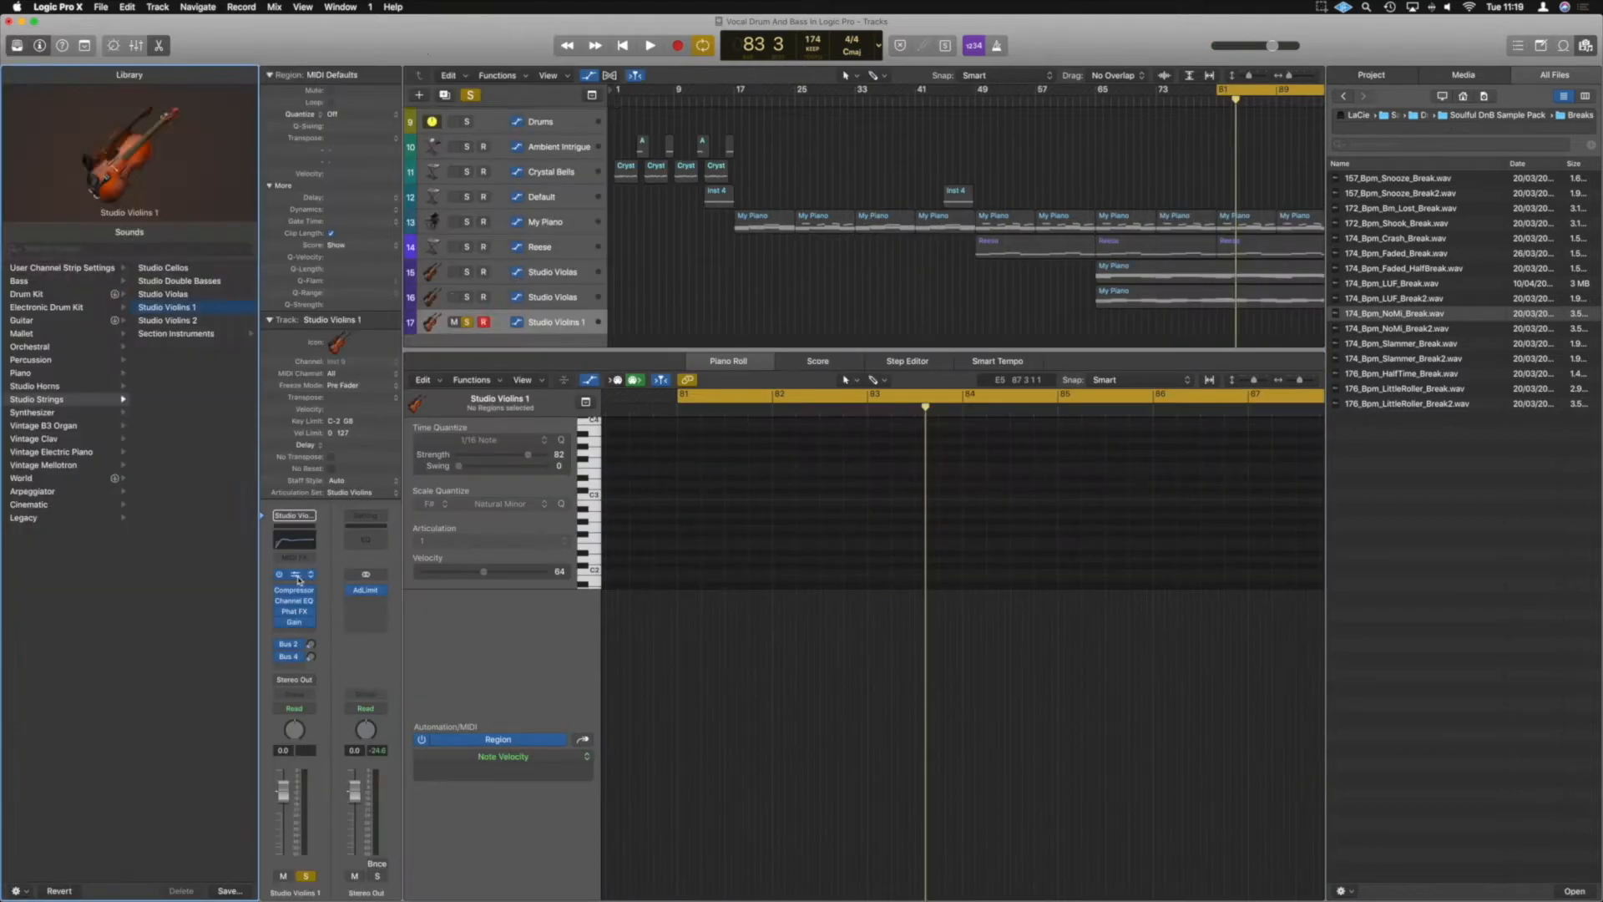
- Set the Studio Violins 1 instrument's articulation to Pizzicato
drag(395, 58, 1085, 450)
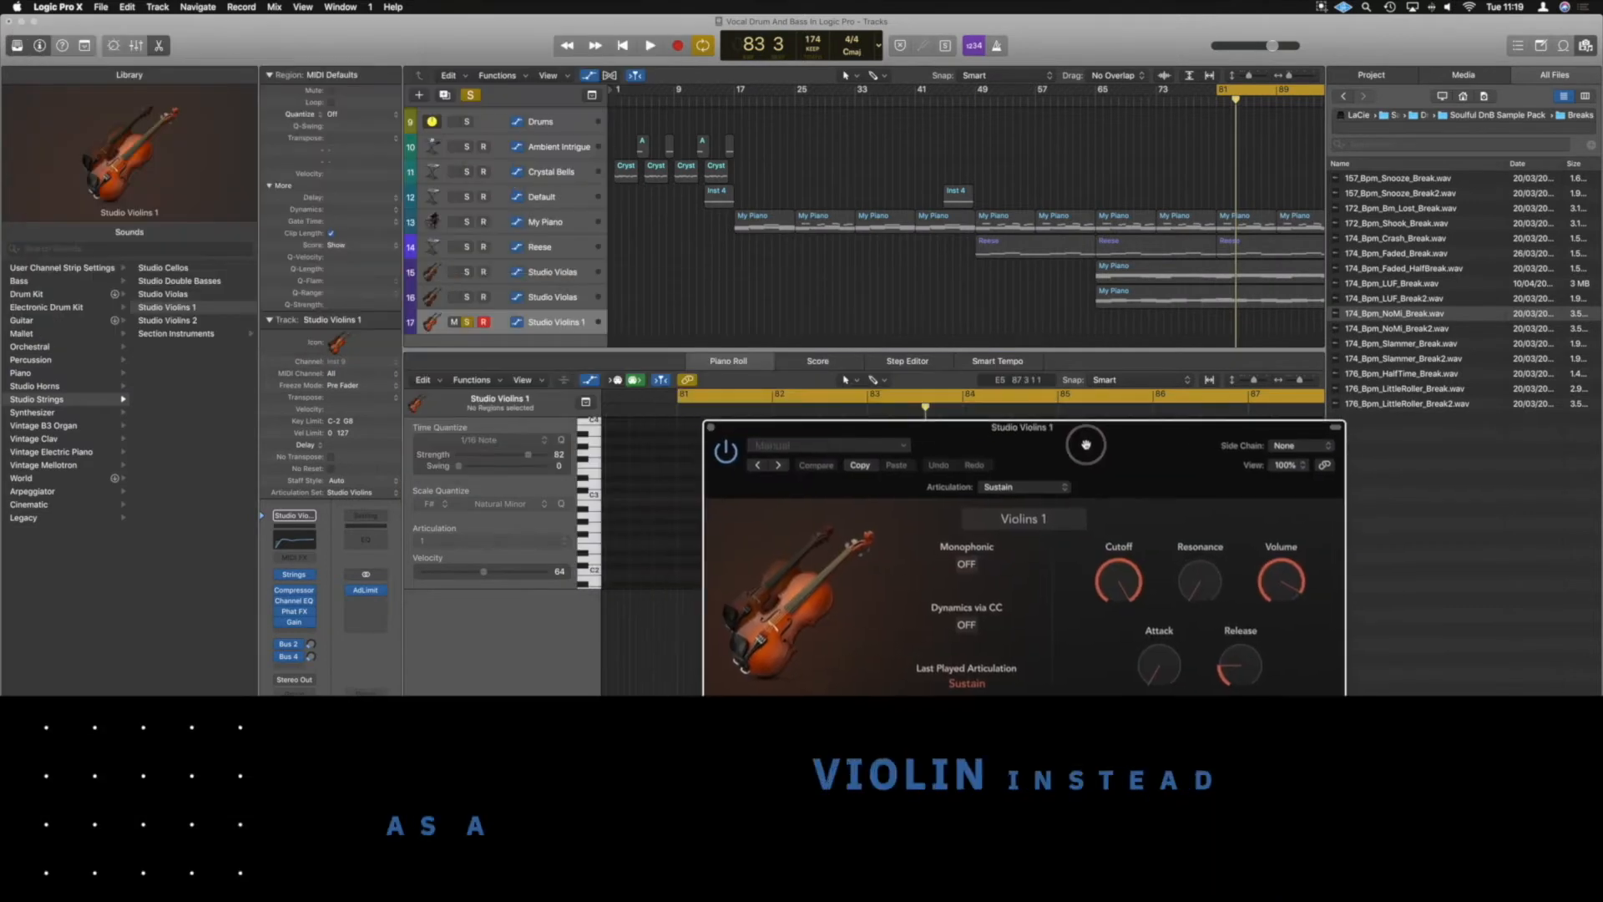
click(1013, 489)
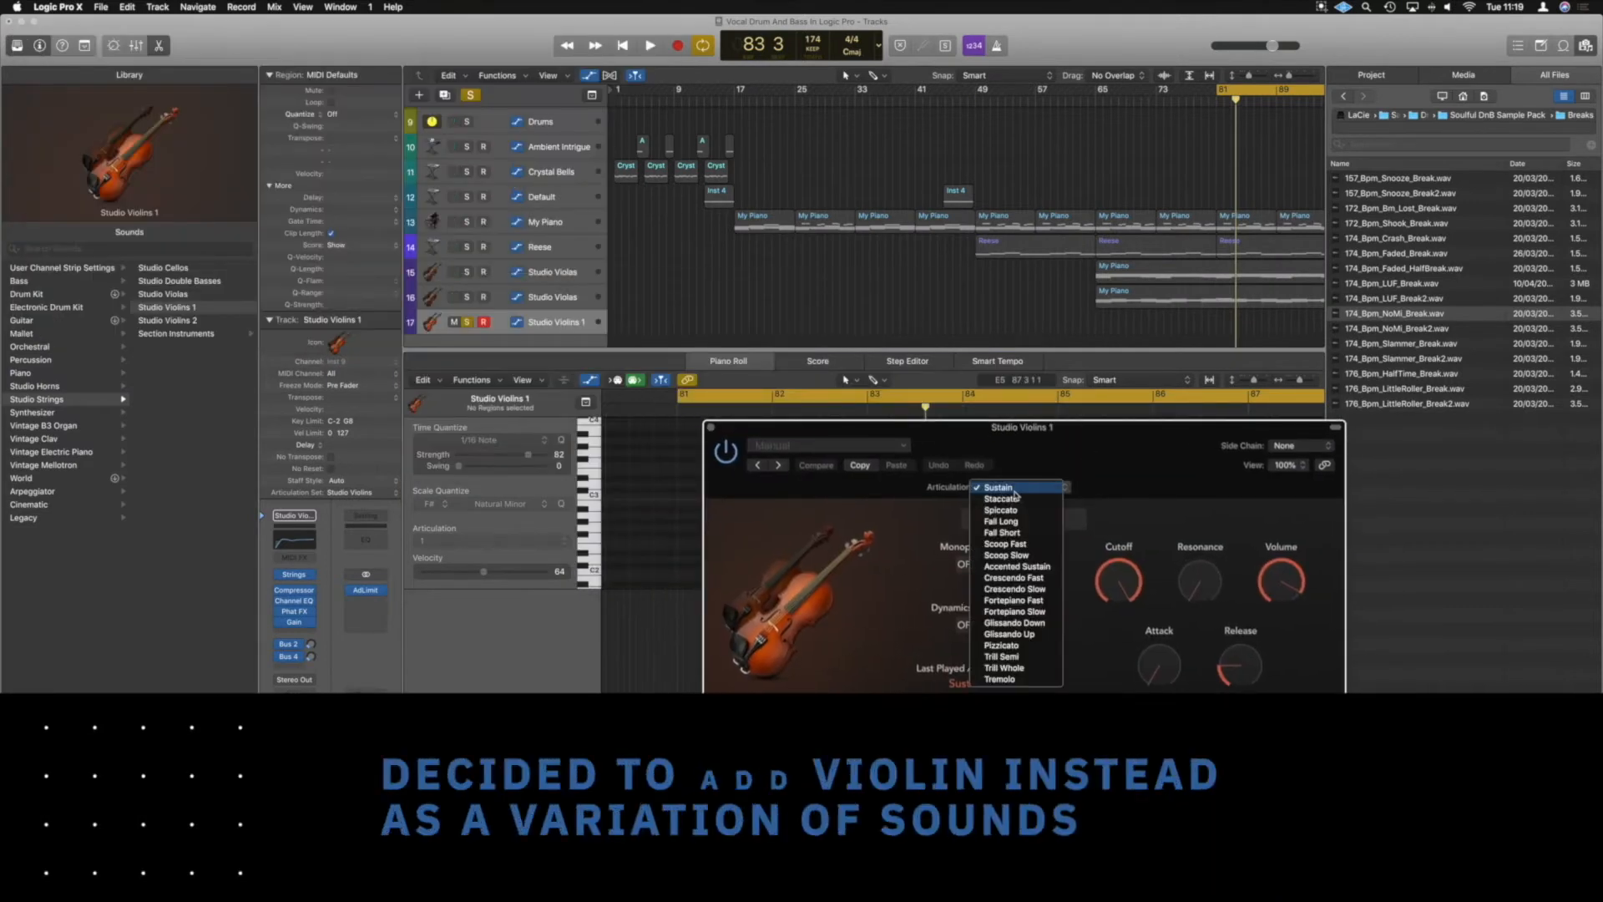
click(1019, 646)
- Copy the My Piano viola part for bars 81 to 97 onto the Studio Violins 1 track and open it for note editing
scroll(1292, 274, right, 4)
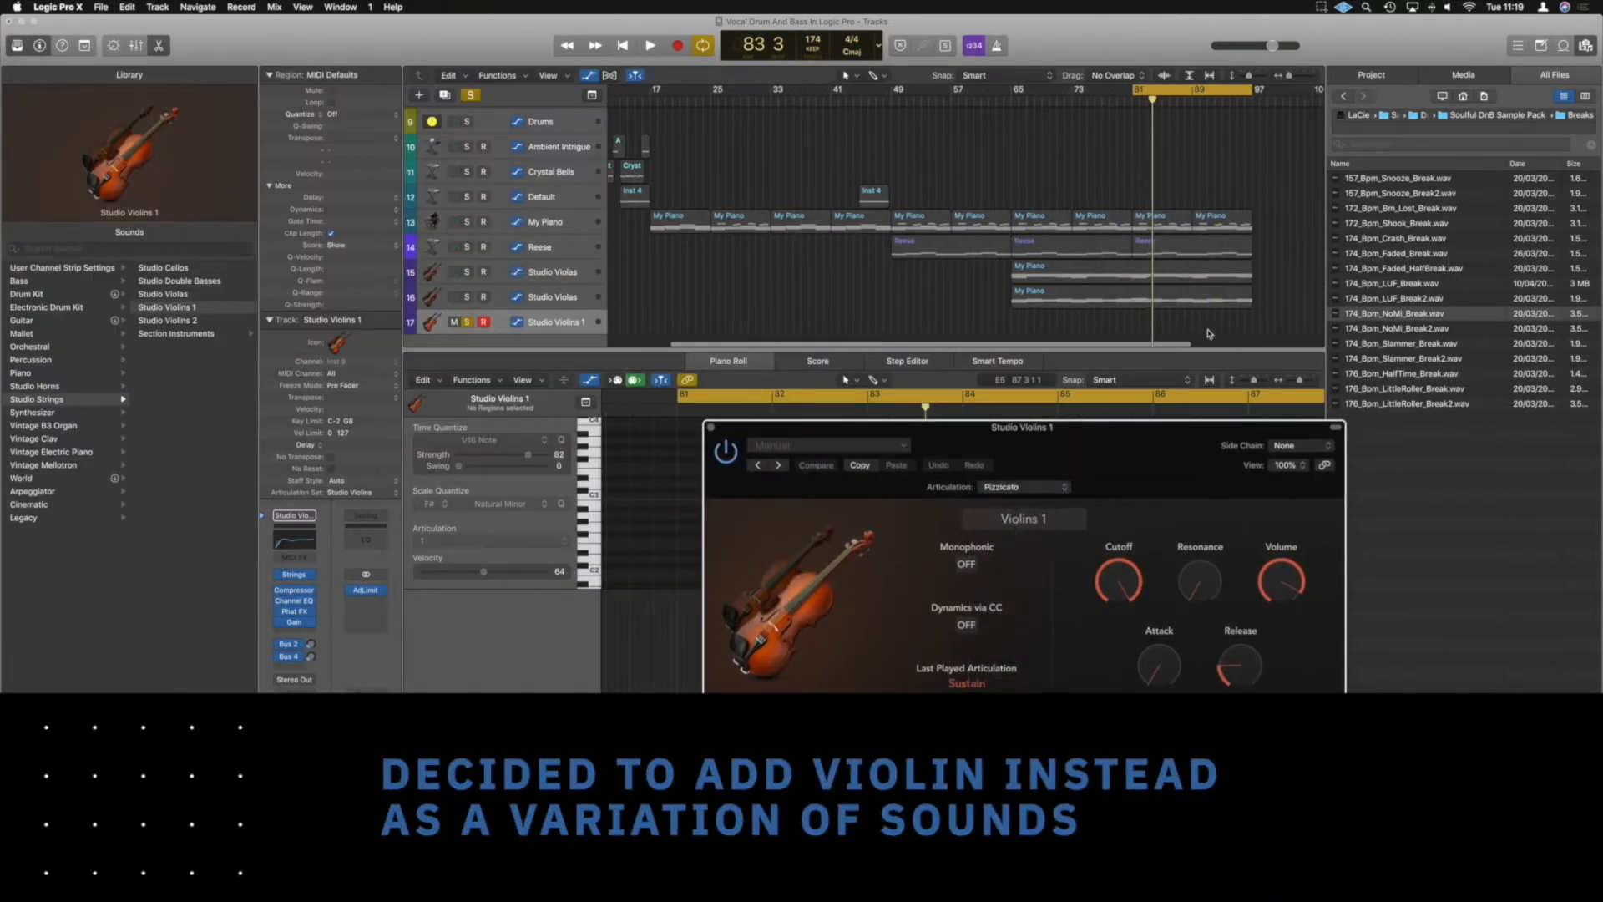
click(1161, 292)
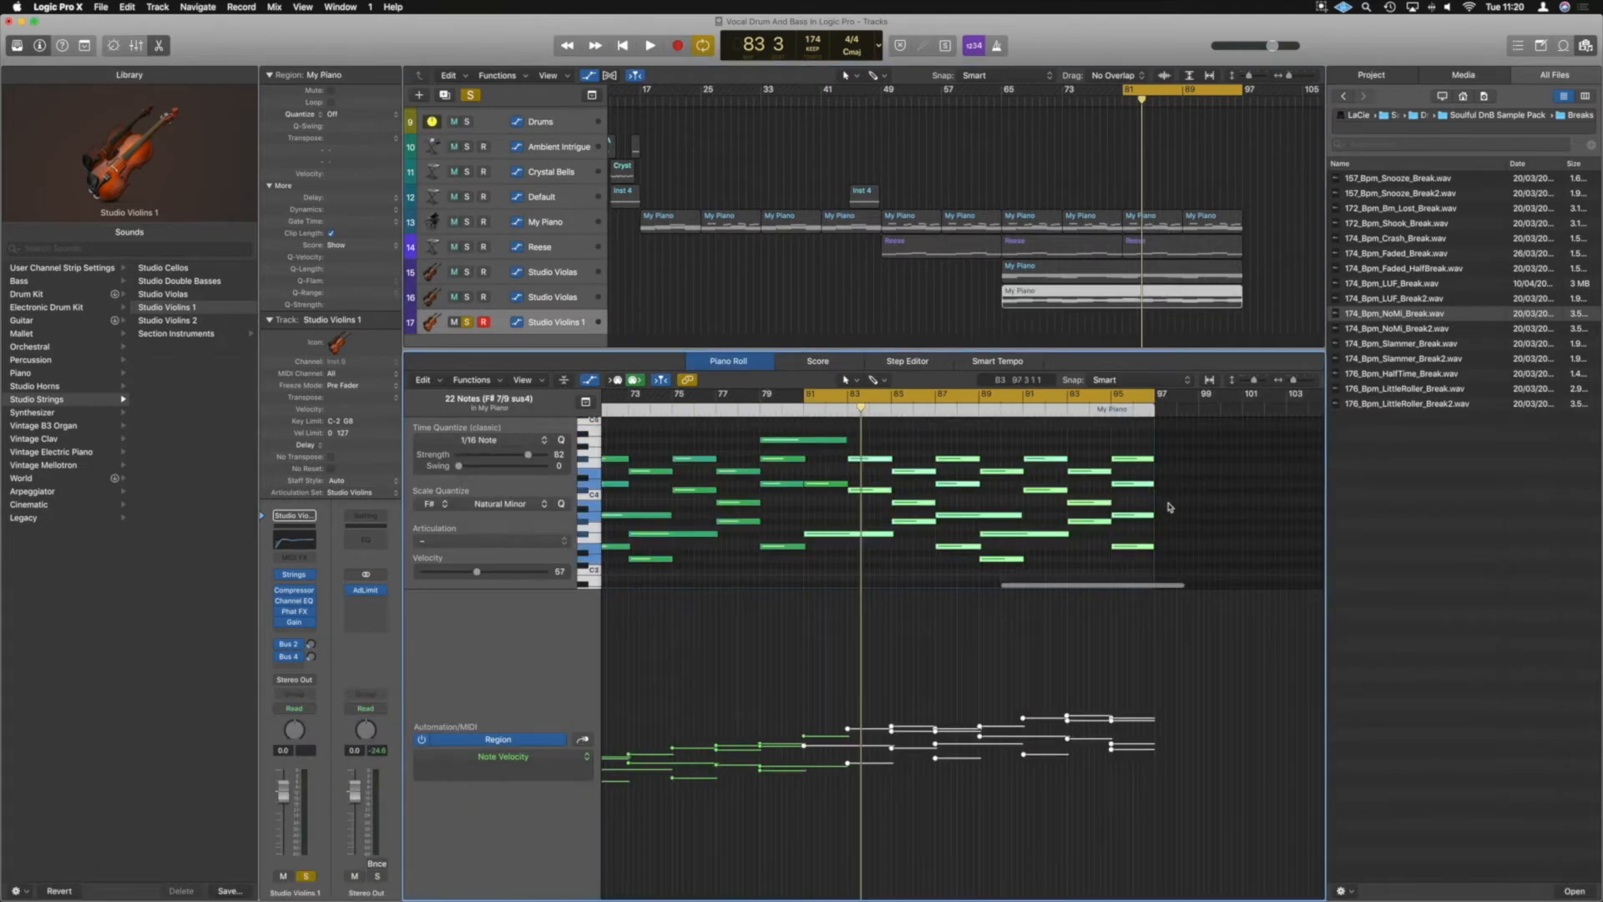
drag(1169, 502, 875, 453)
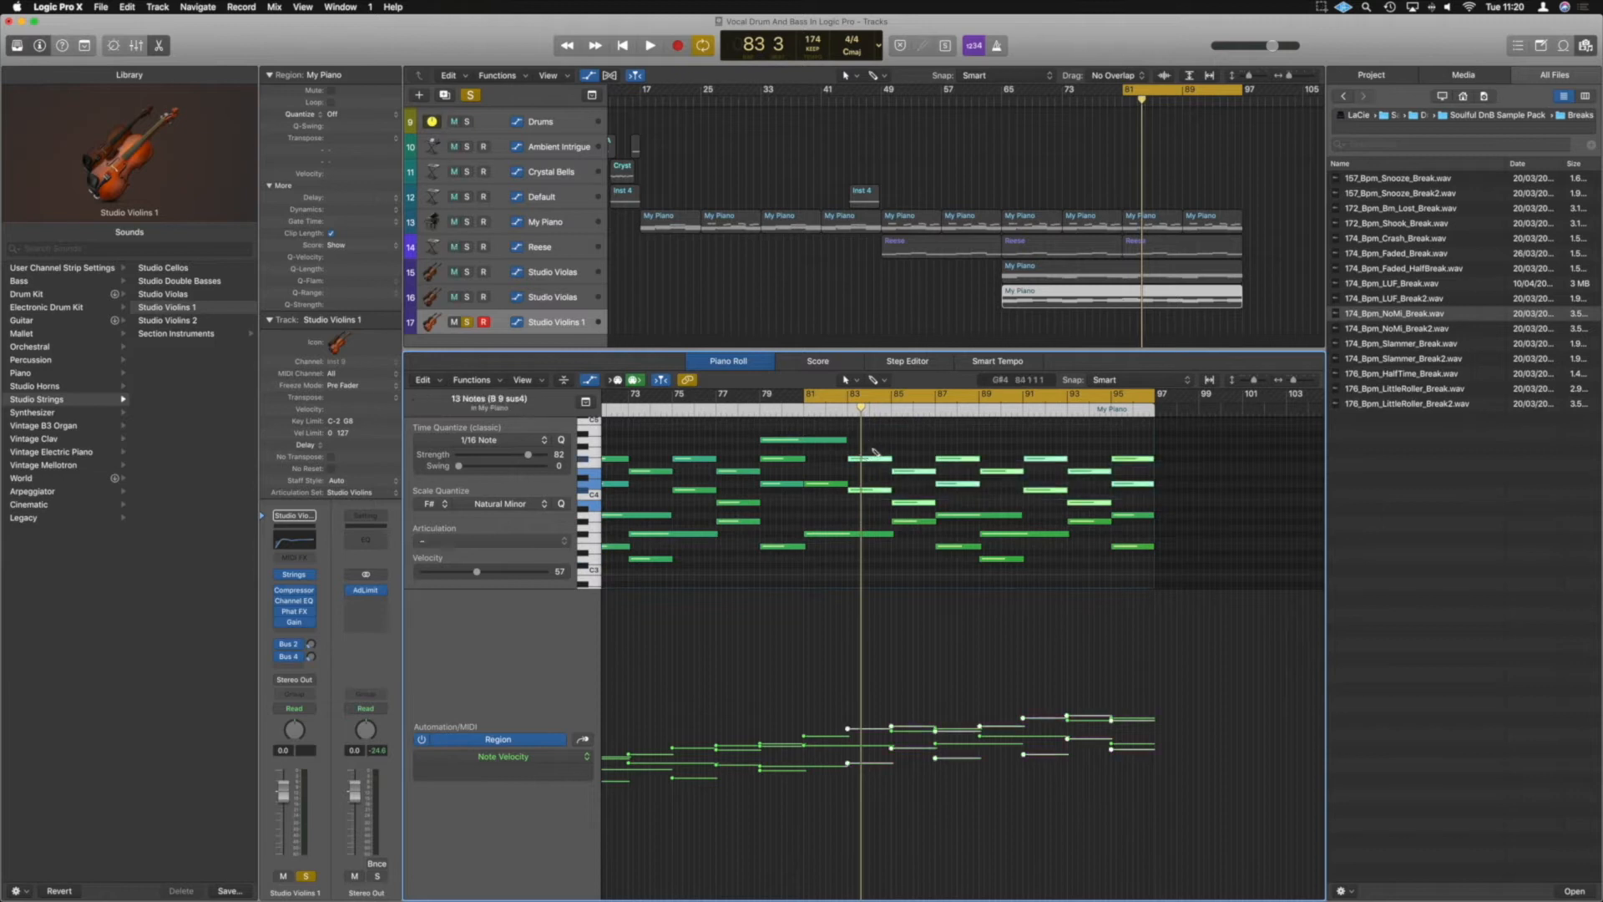
click(1127, 321)
key(p)
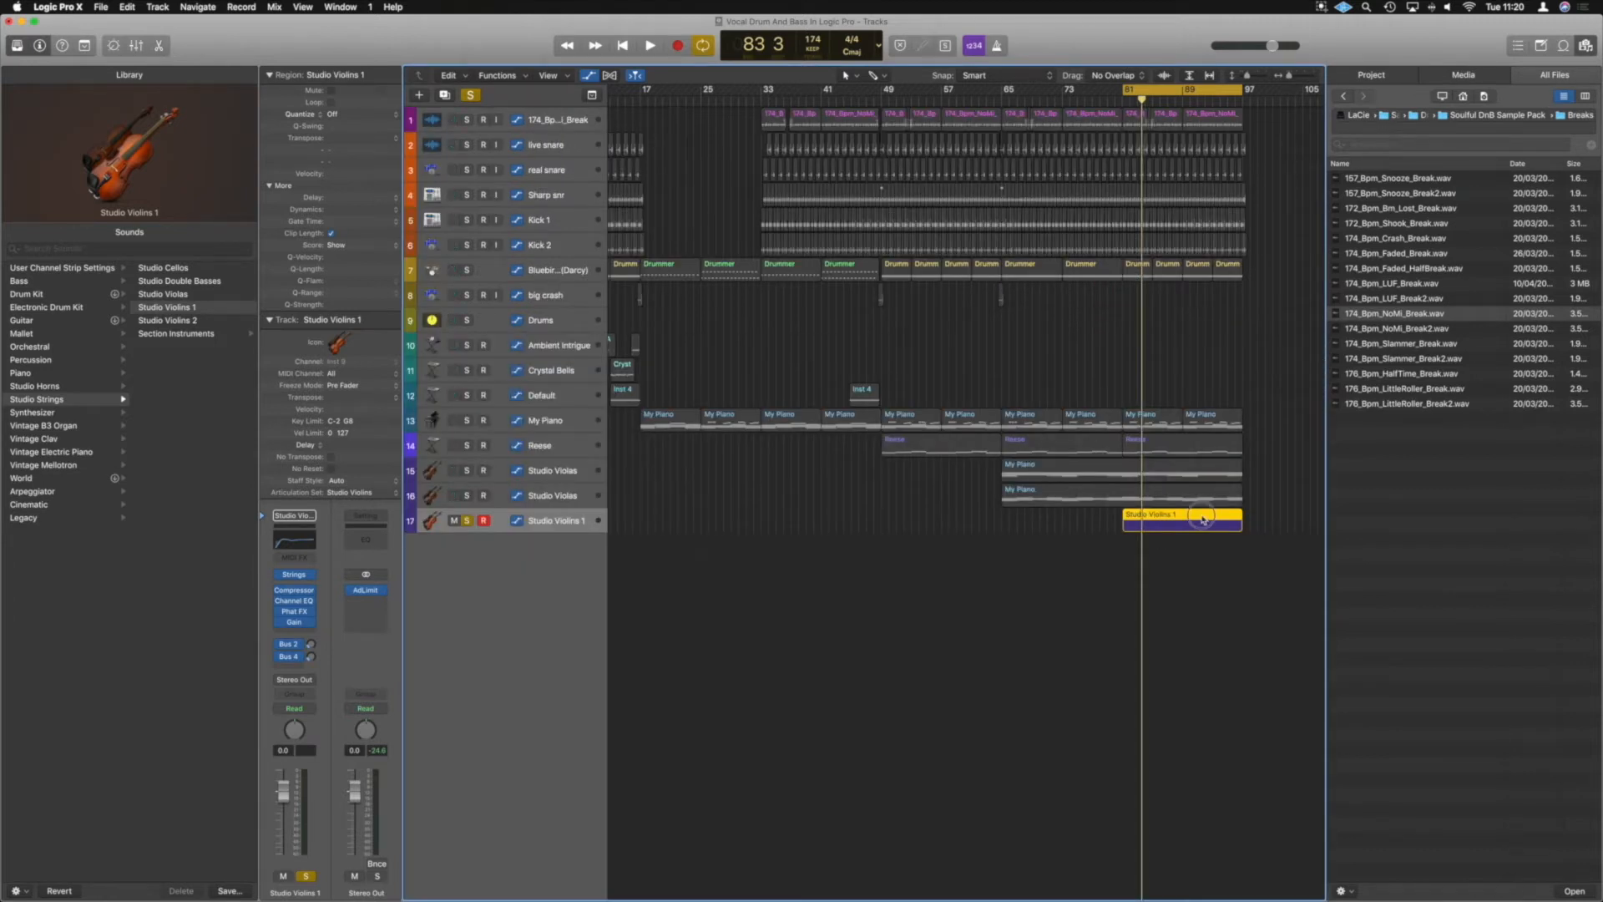
double_click(1202, 518)
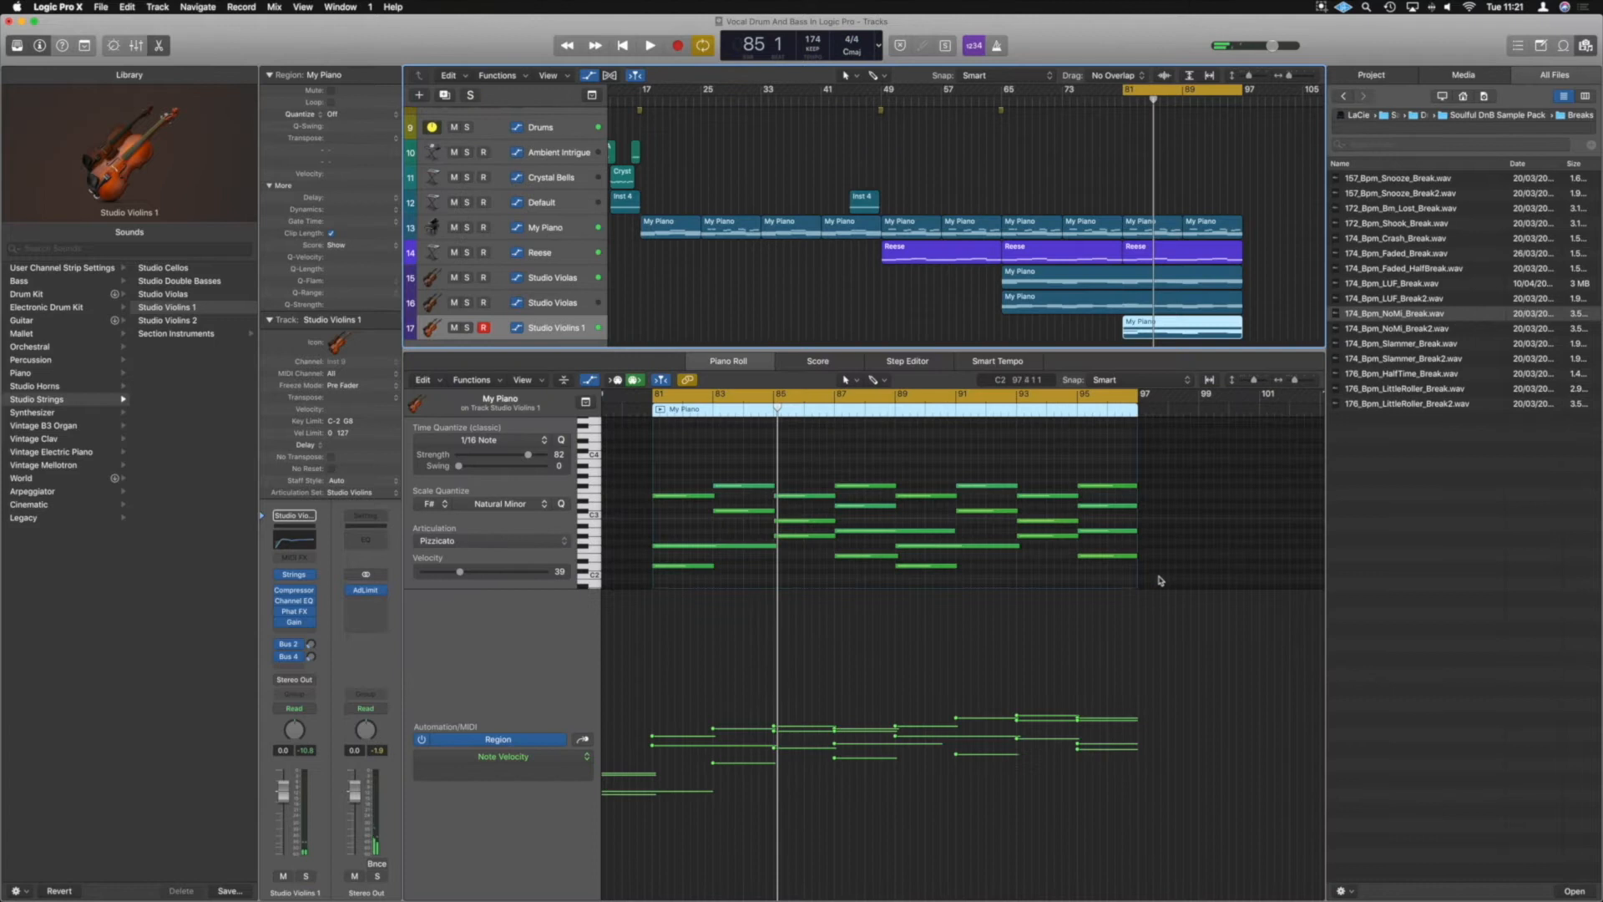
- Delete the violin region's lowest notes and turn the E3 note in bars 81 and 82 into four short notes half a bar apart
drag(1155, 576, 663, 550)
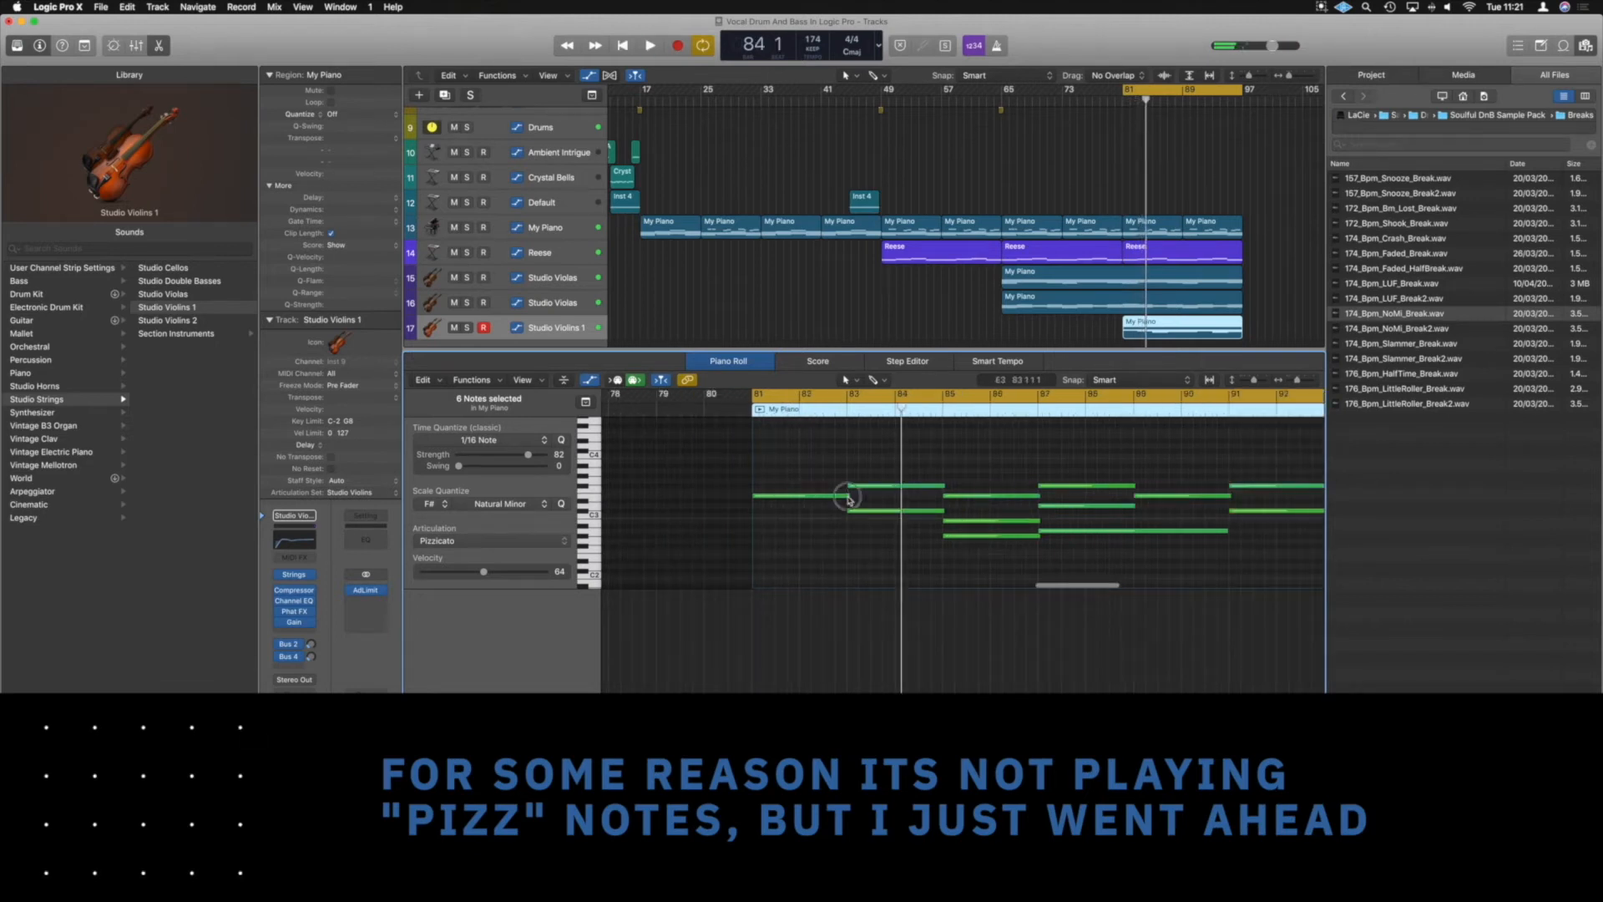
drag(845, 495, 765, 496)
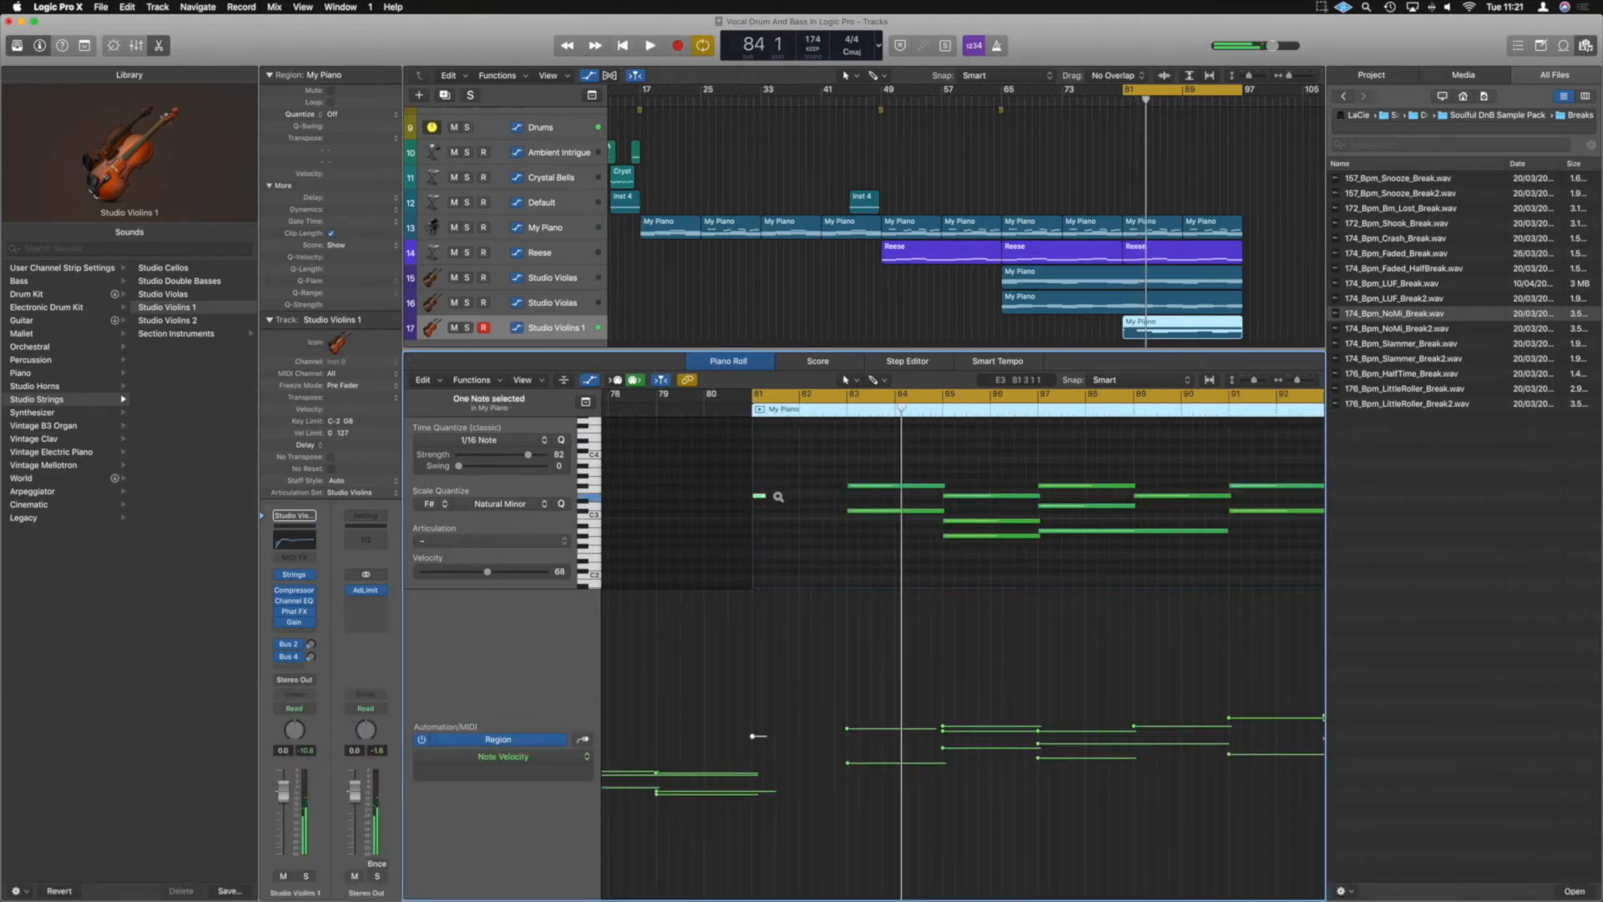
click(807, 499)
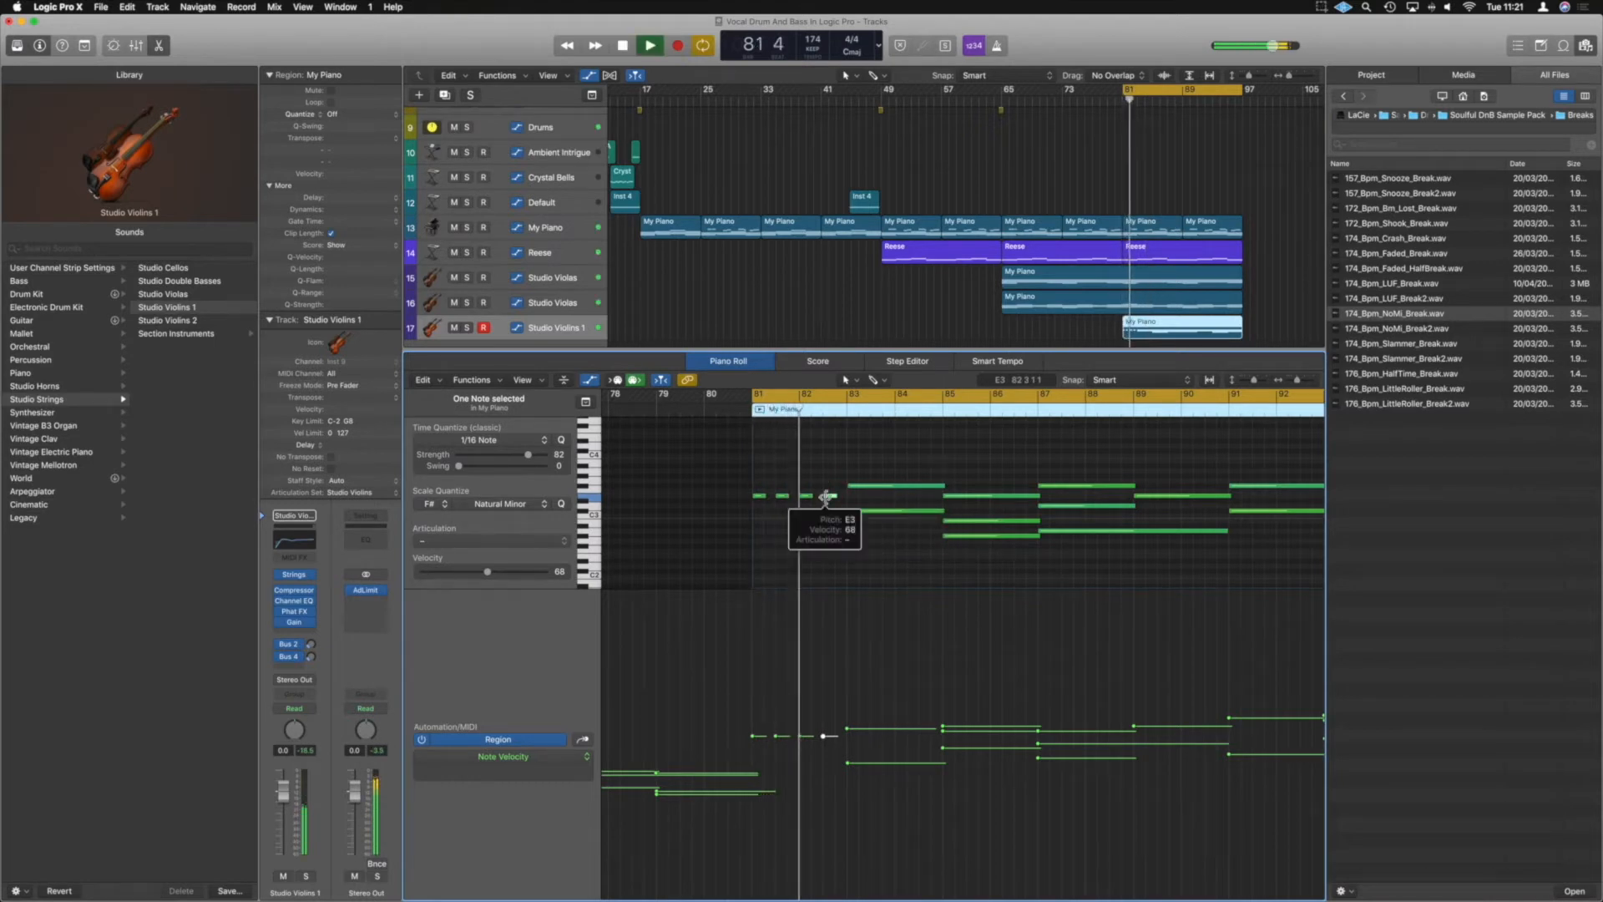
- Turn the F#3 in bars 83–84 and the E3 and B2 in bars 85–86 into four short notes each, half a bar apart
drag(945, 486, 857, 488)
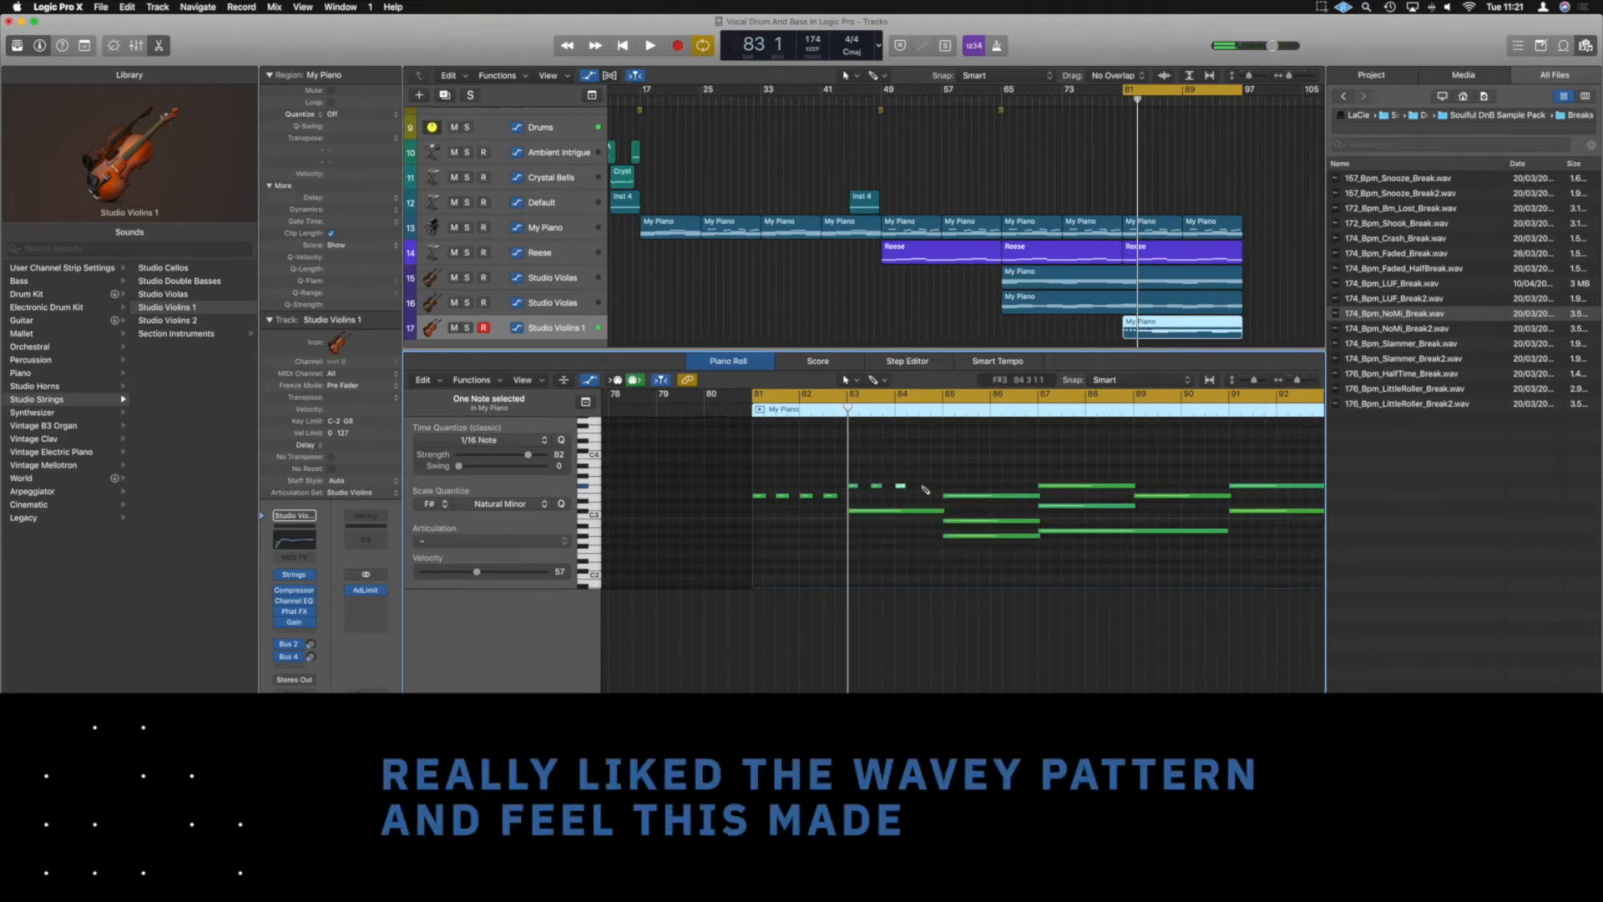
drag(1038, 498, 952, 498)
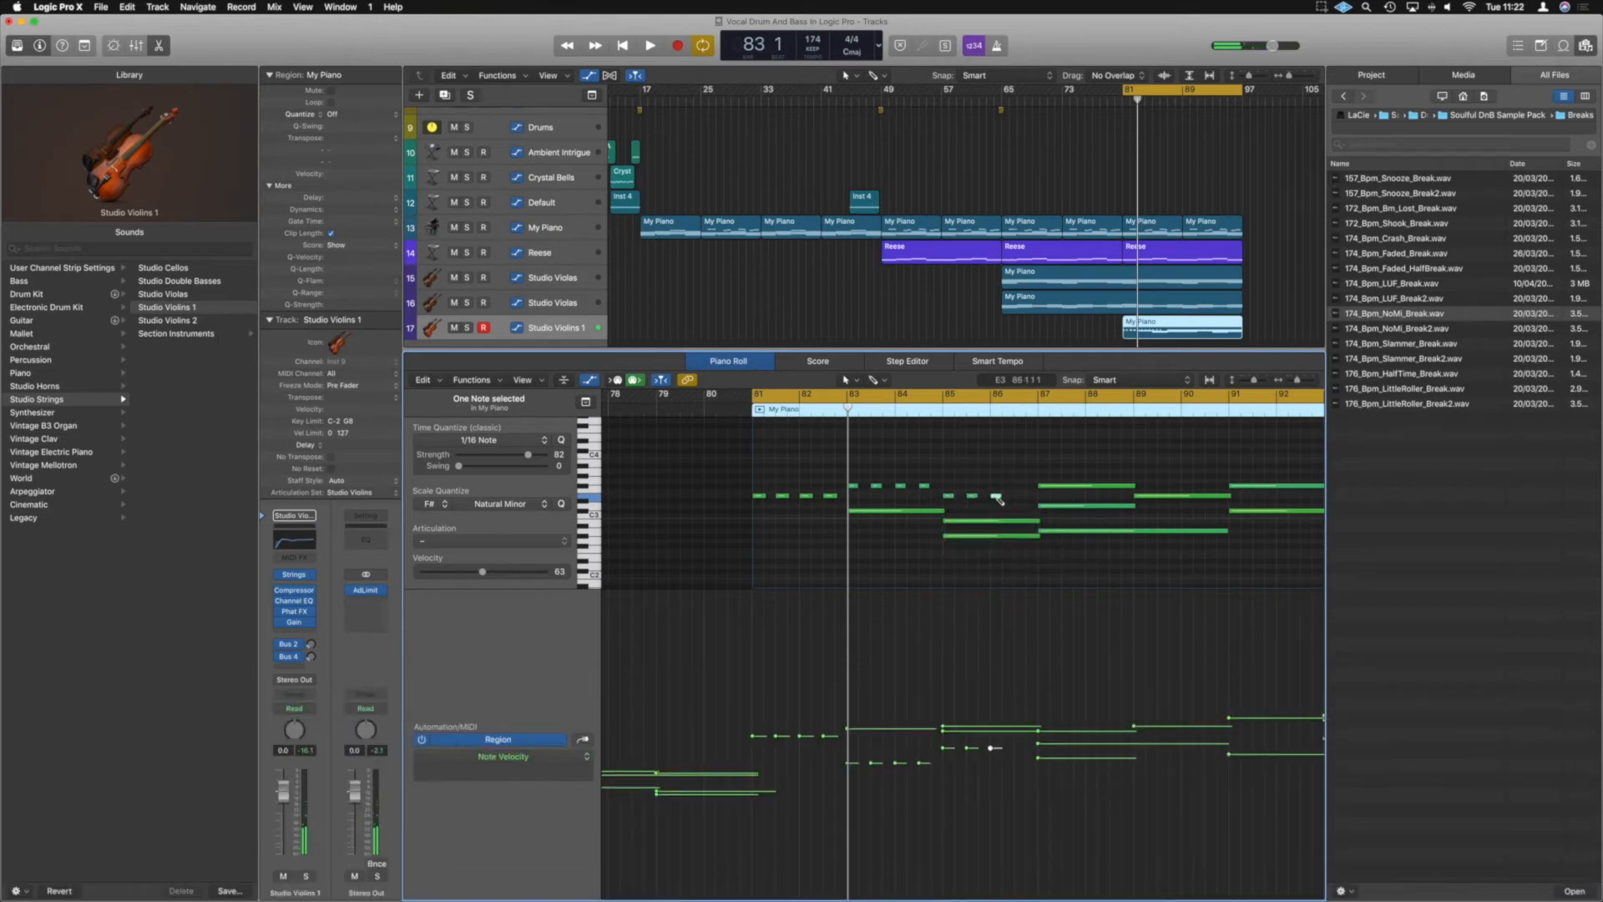
drag(1043, 526, 958, 524)
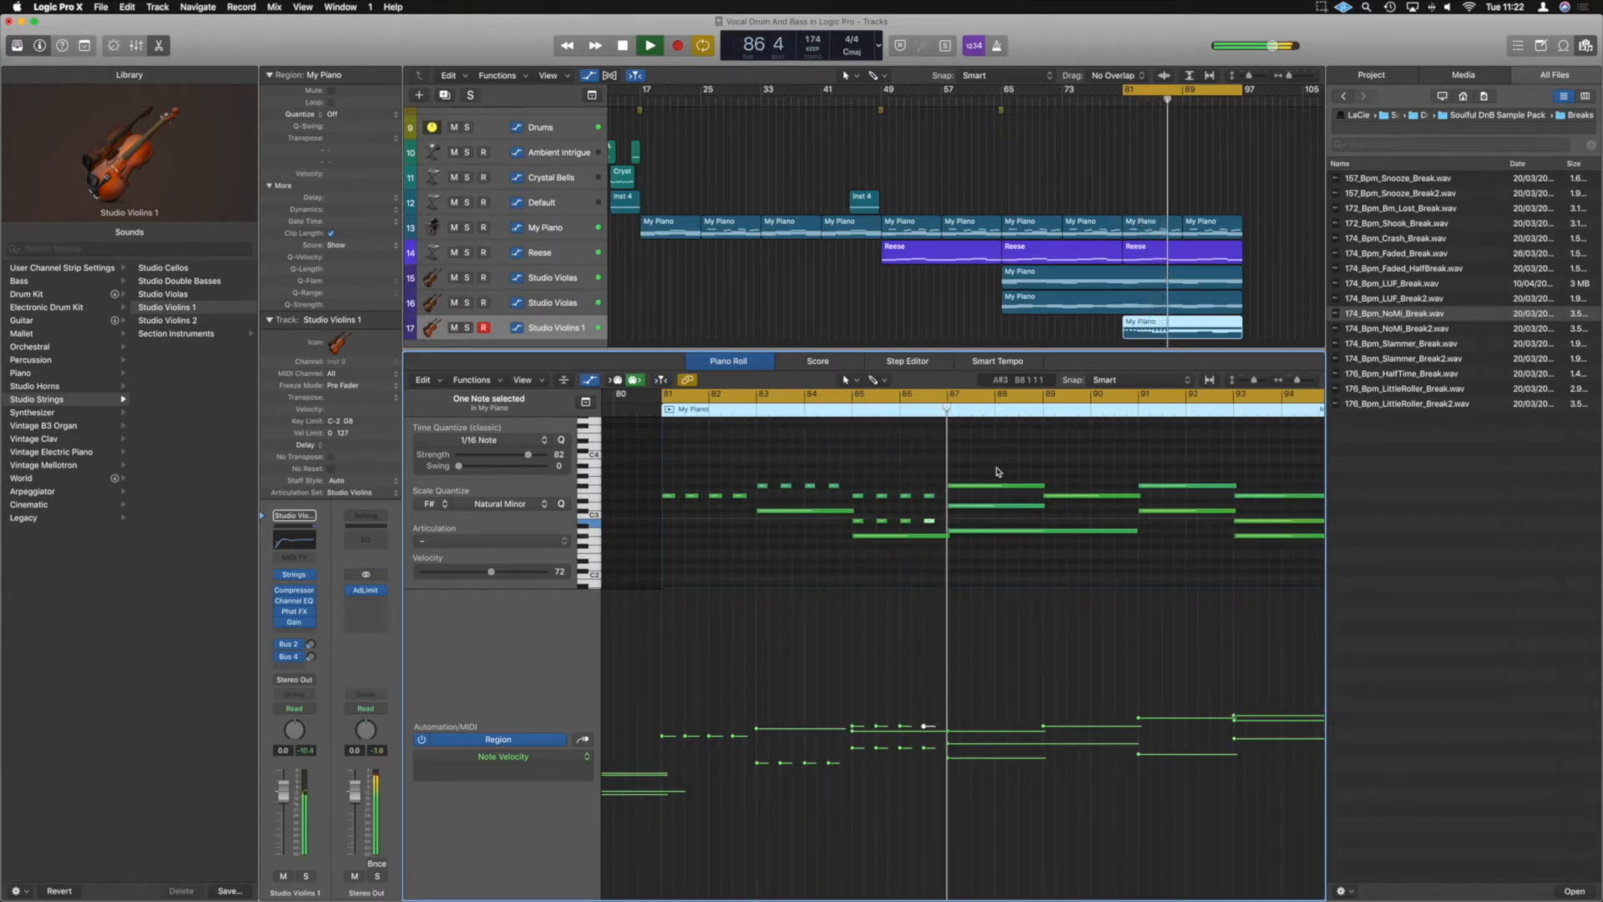
- Shorten F#3 and D3 in bars 87–88 and E3 in bars 89–90, repeating each as four short notes half a bar apart
drag(1041, 518, 1018, 486)
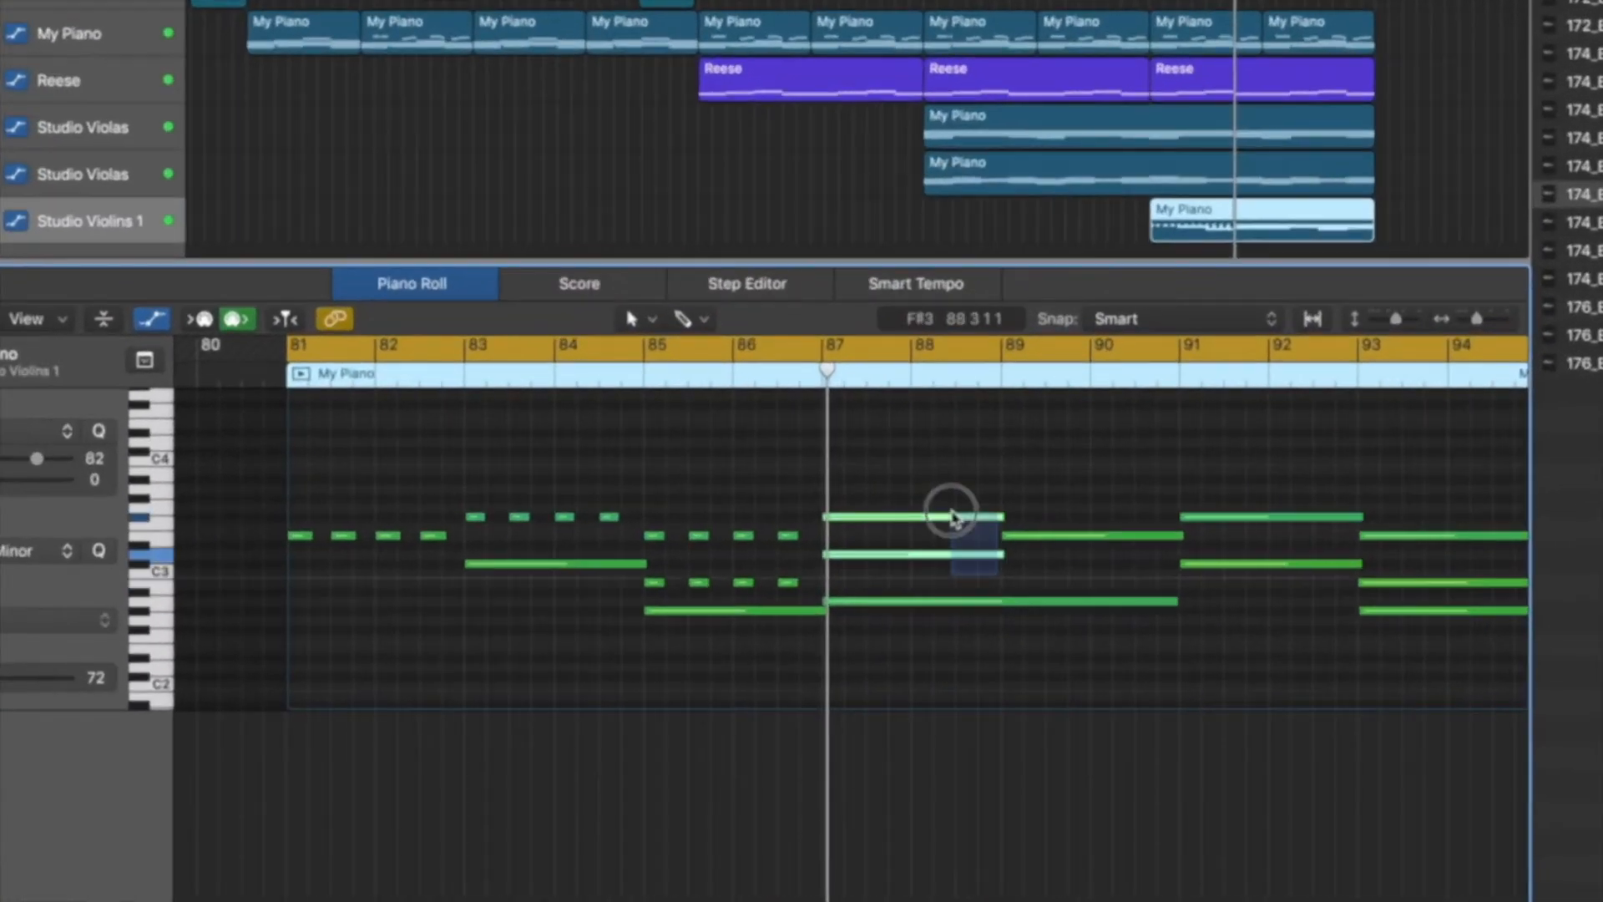
drag(1004, 562, 967, 564)
key(space)
mouse_move(1179, 536)
mouse_down()
mouse_move(1013, 537)
mouse_move(1149, 538)
mouse_up()
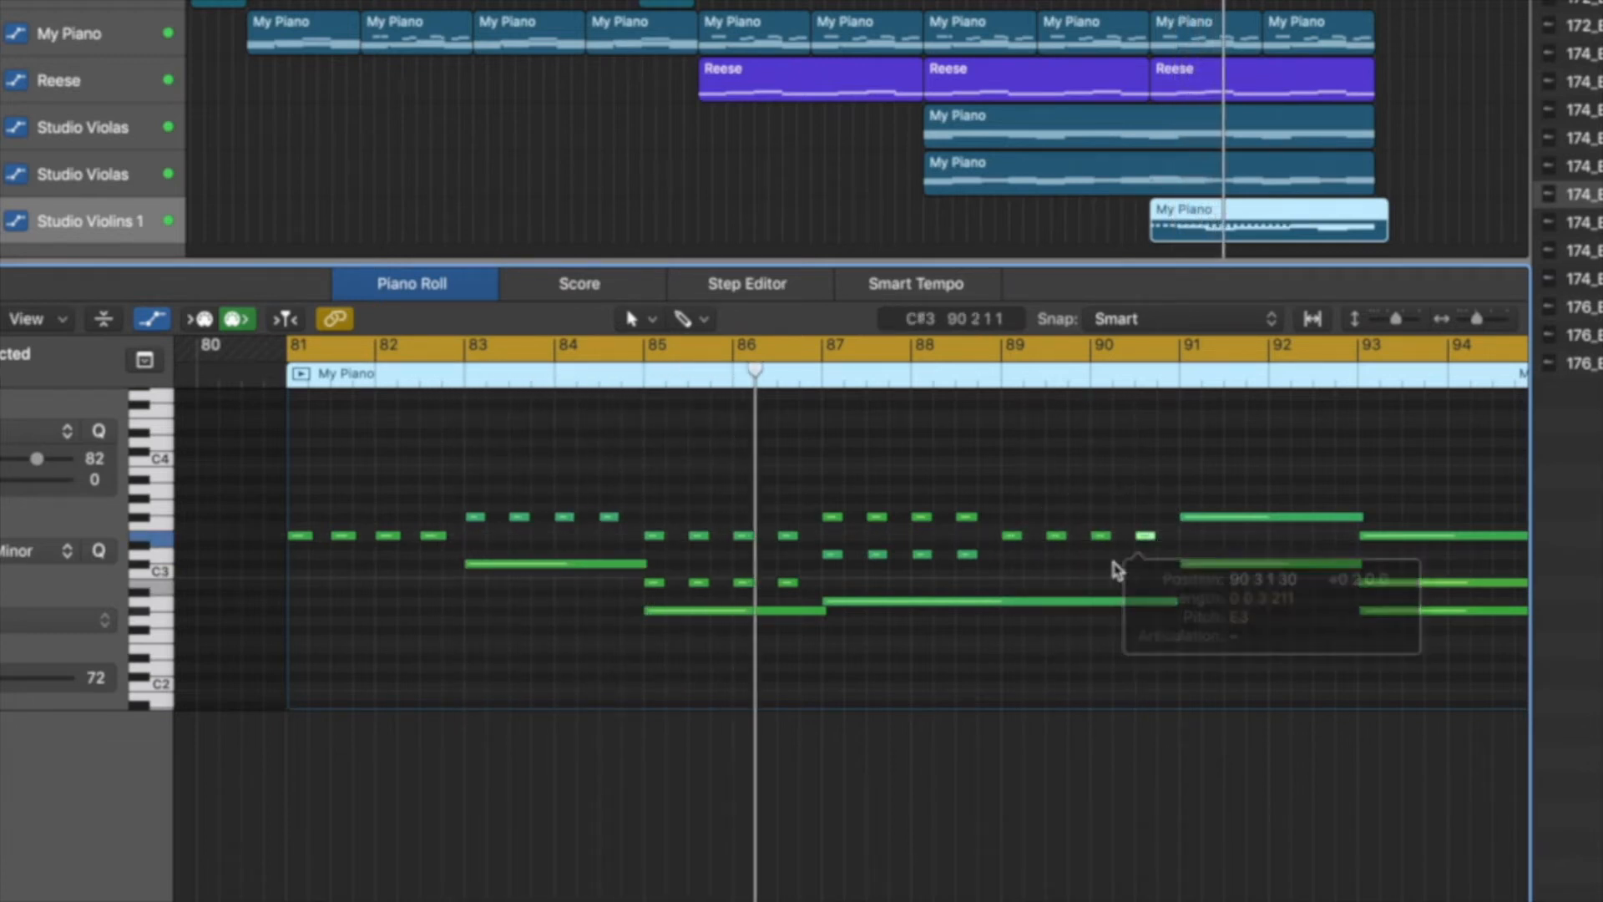
- Continue the half-bar short-note pattern with F#3 in bars 91–92, E3 and B2 in bars 93–94, and F#3 and D3 in bars 95–96
scroll(1093, 573, right, 3)
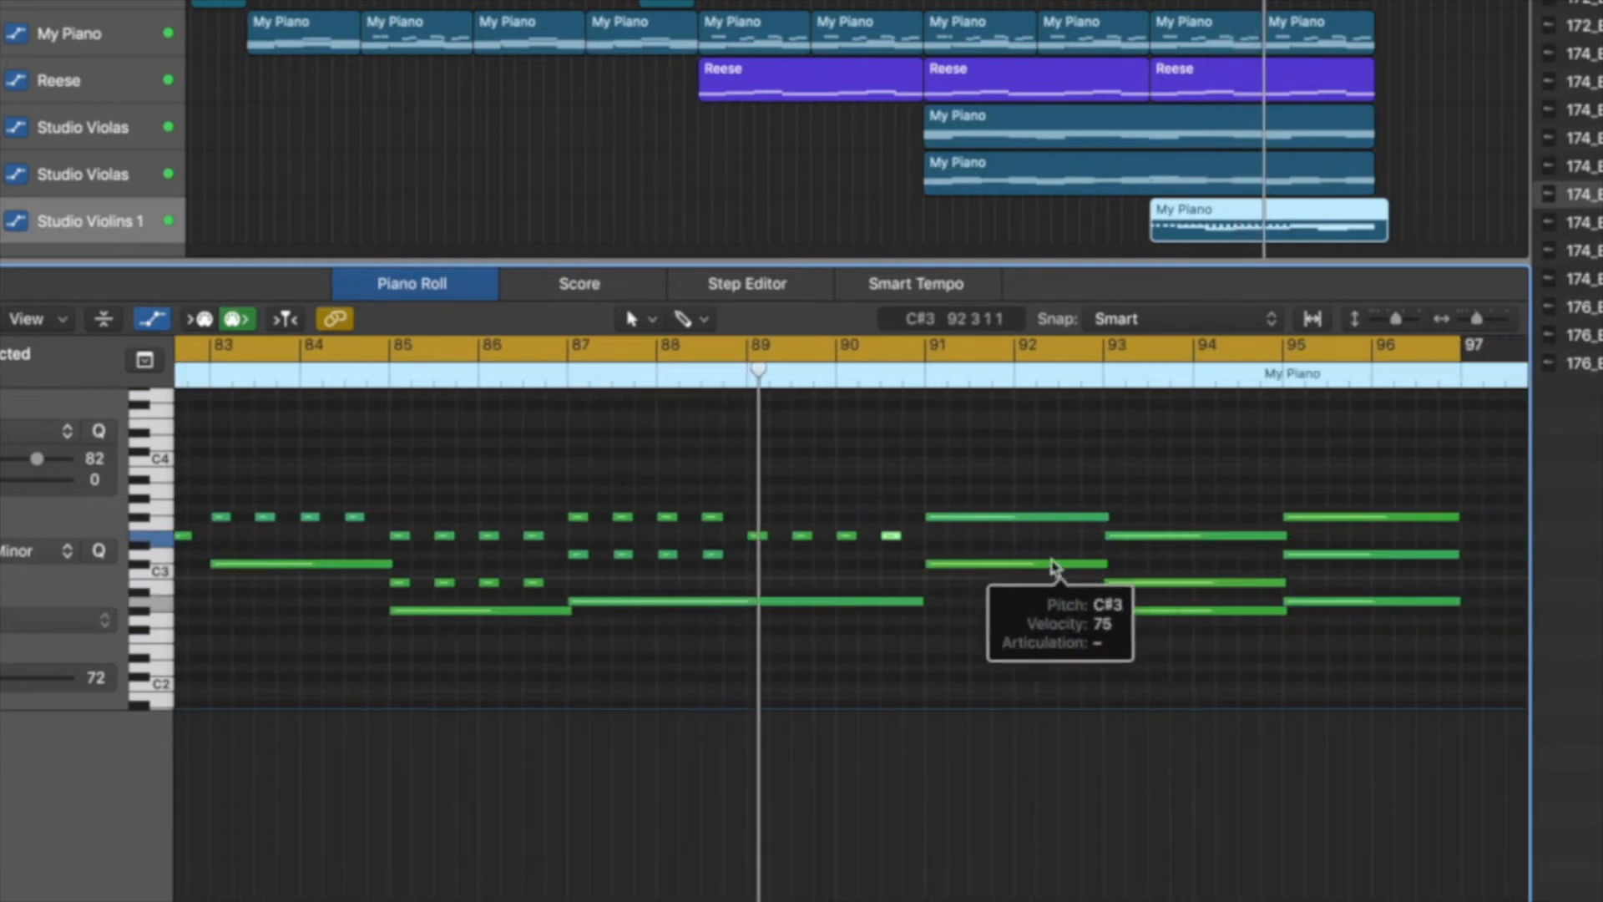
scroll(1050, 565, right, 2)
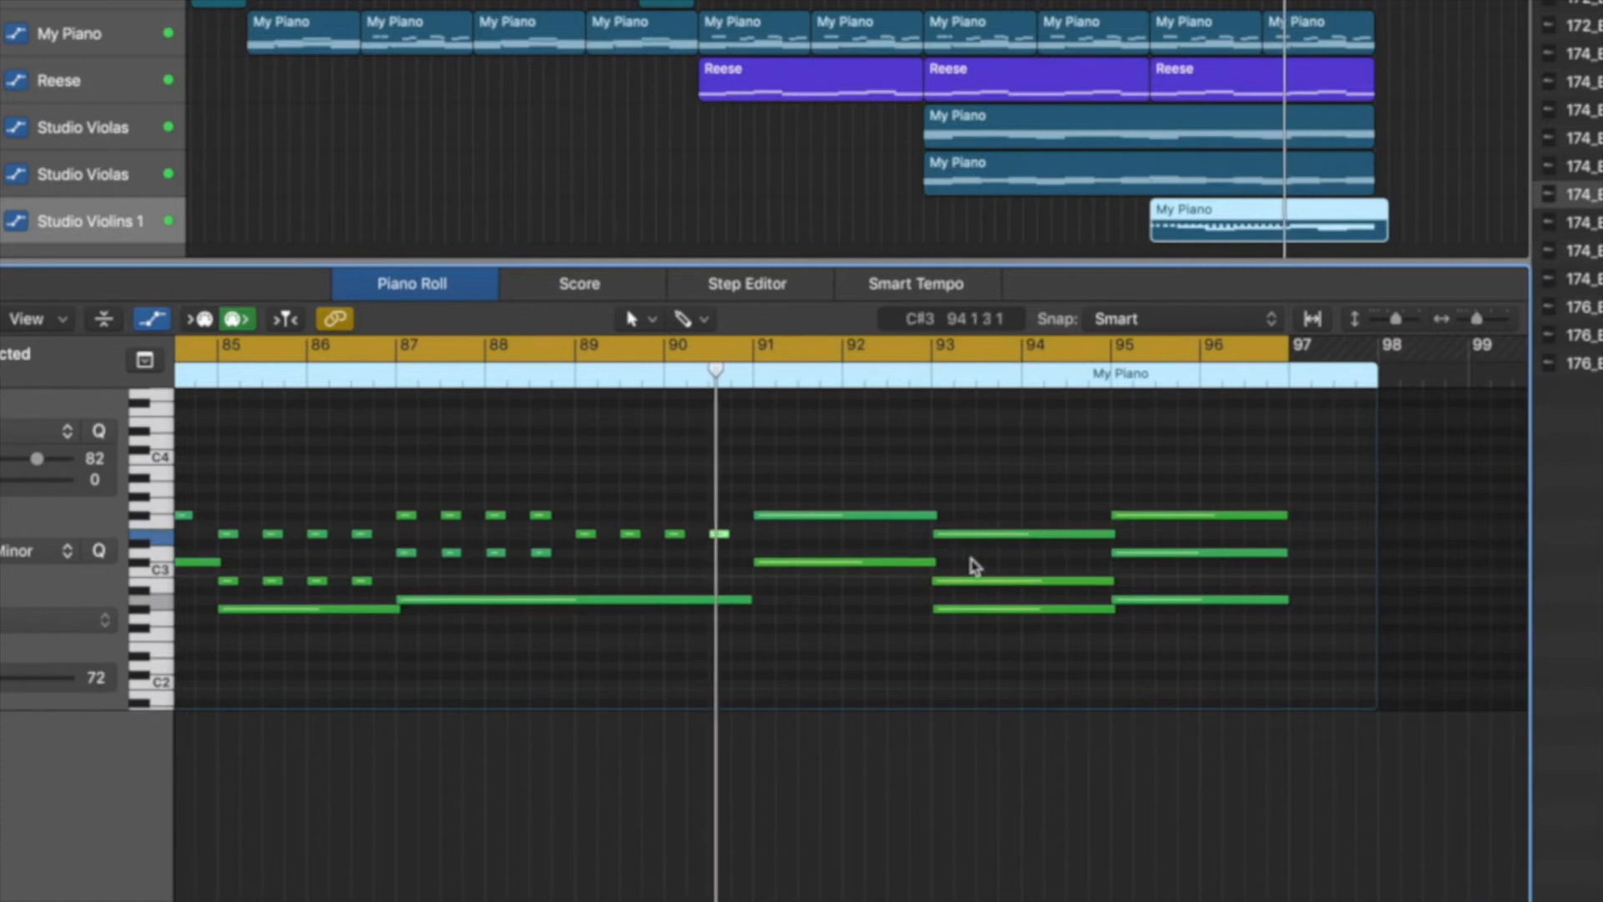
drag(933, 512, 898, 516)
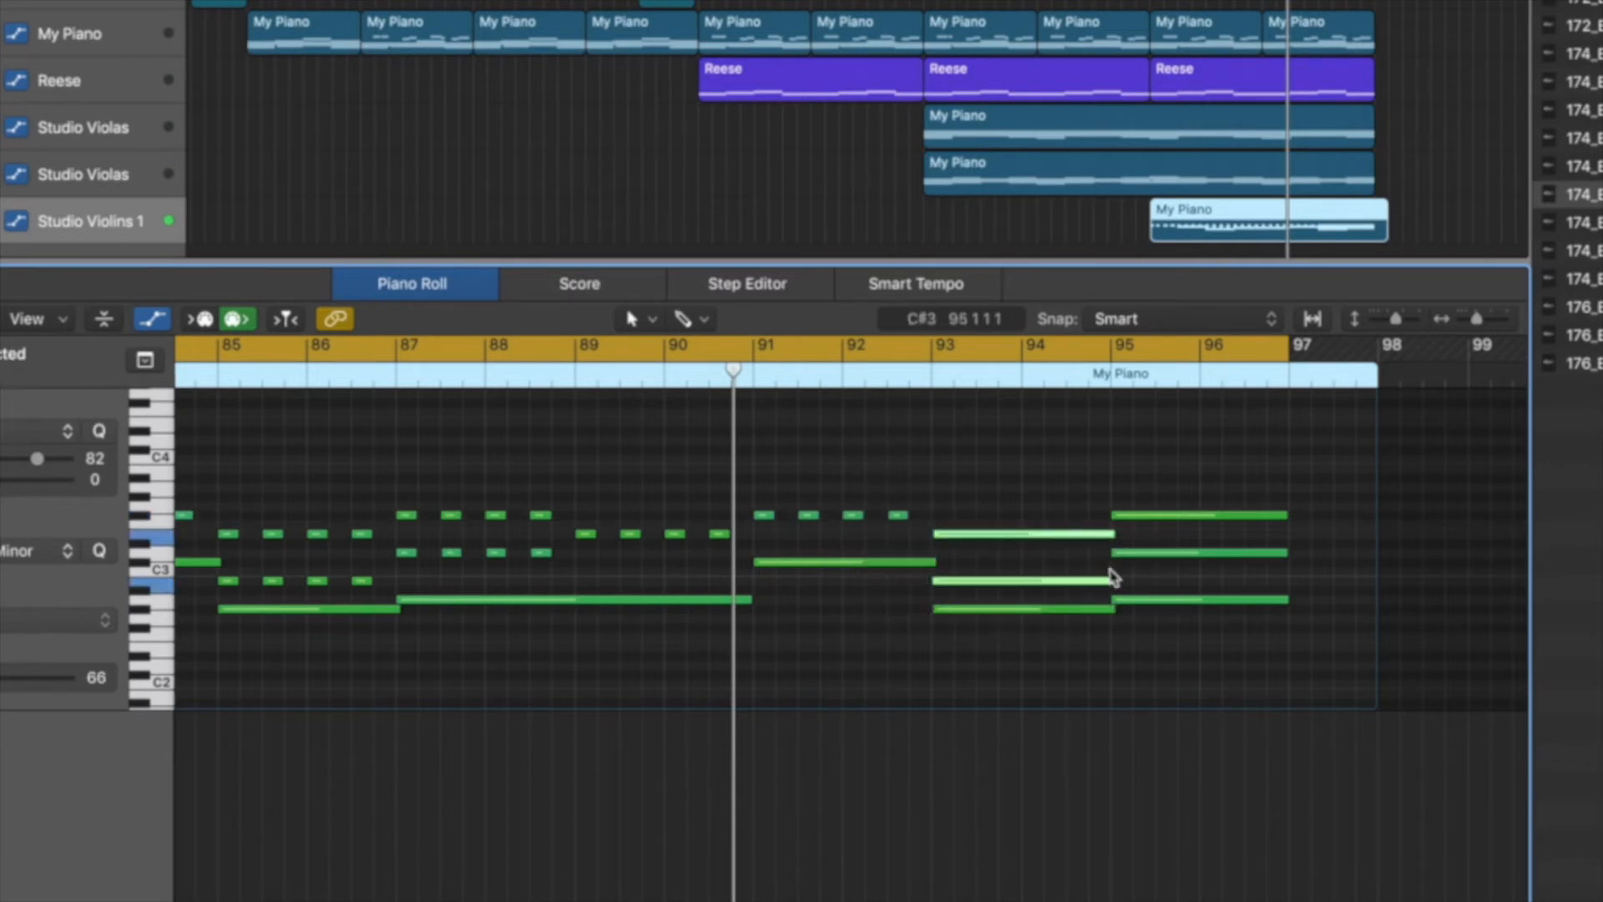
drag(1110, 584, 1076, 586)
drag(1249, 576, 1180, 511)
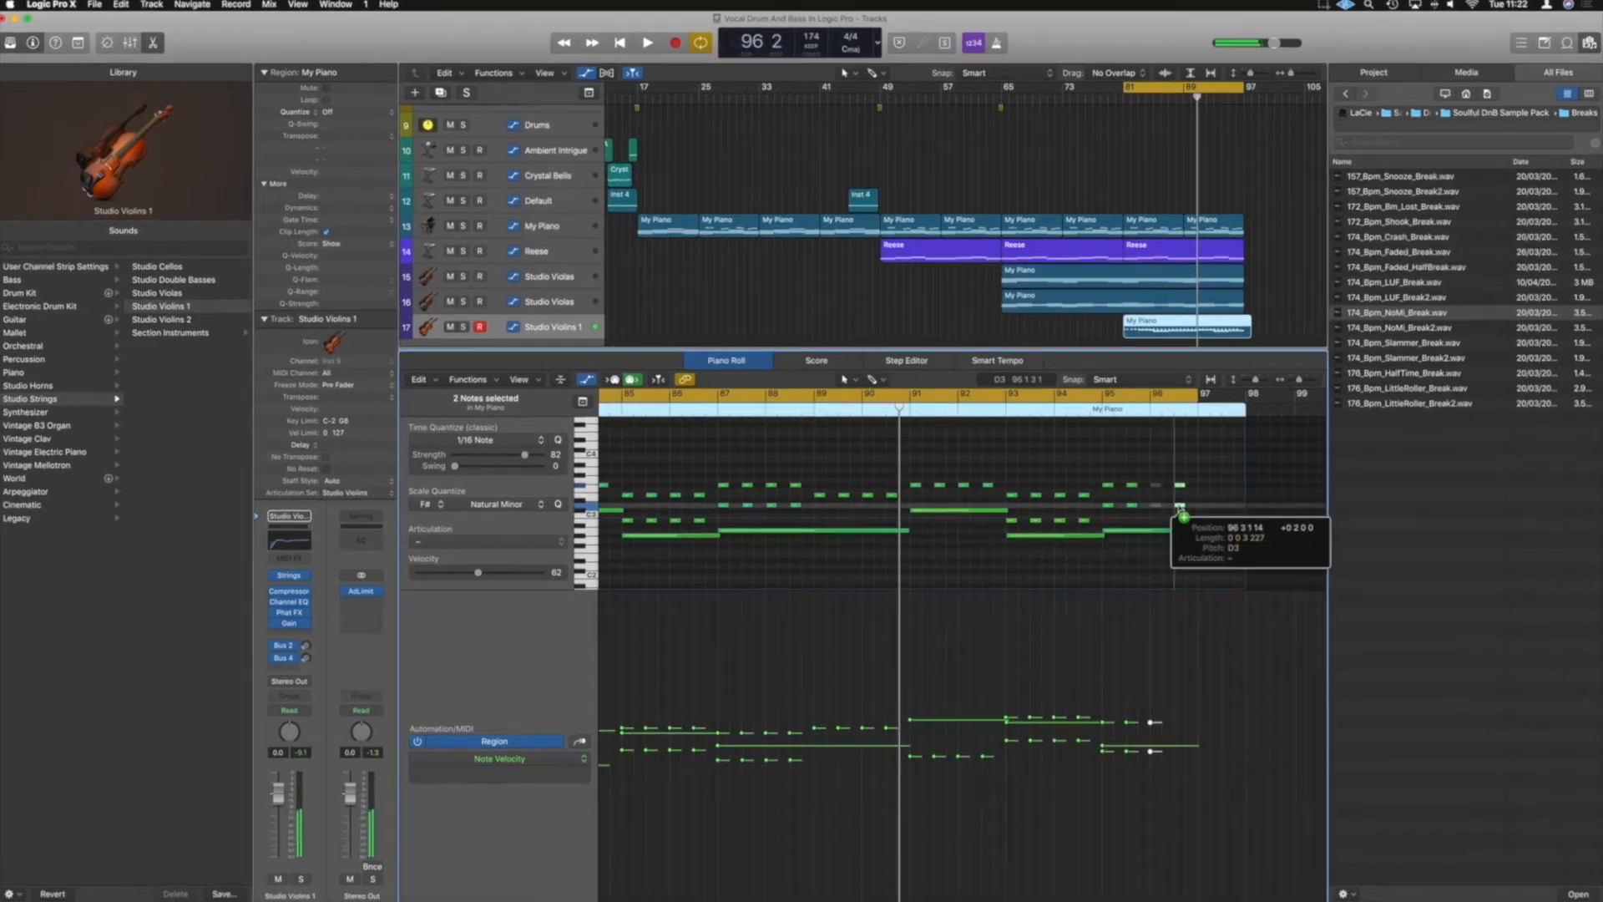
- Play back the violin pattern and hide the note editor's automation area
key(space)
scroll(1087, 476, down, 2)
ctrl+alt+click(1167, 516)
click(40, 295)
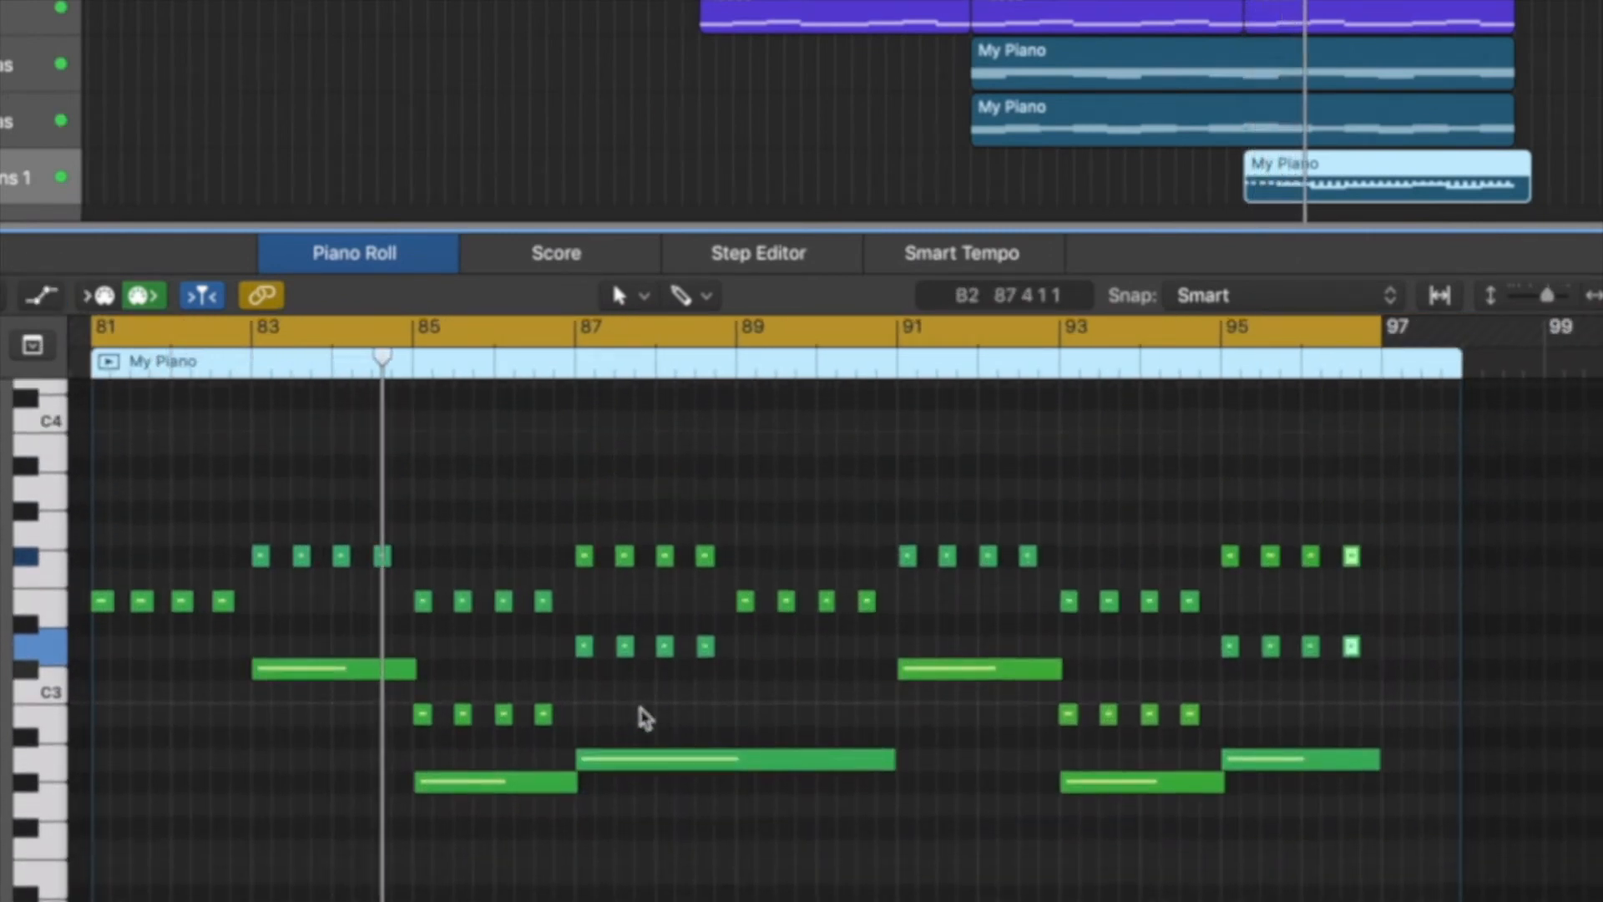
- Trim the Studio Violins 1 region to end at bar 97 and close the note editor
drag(1520, 187, 1513, 199)
click(1528, 174)
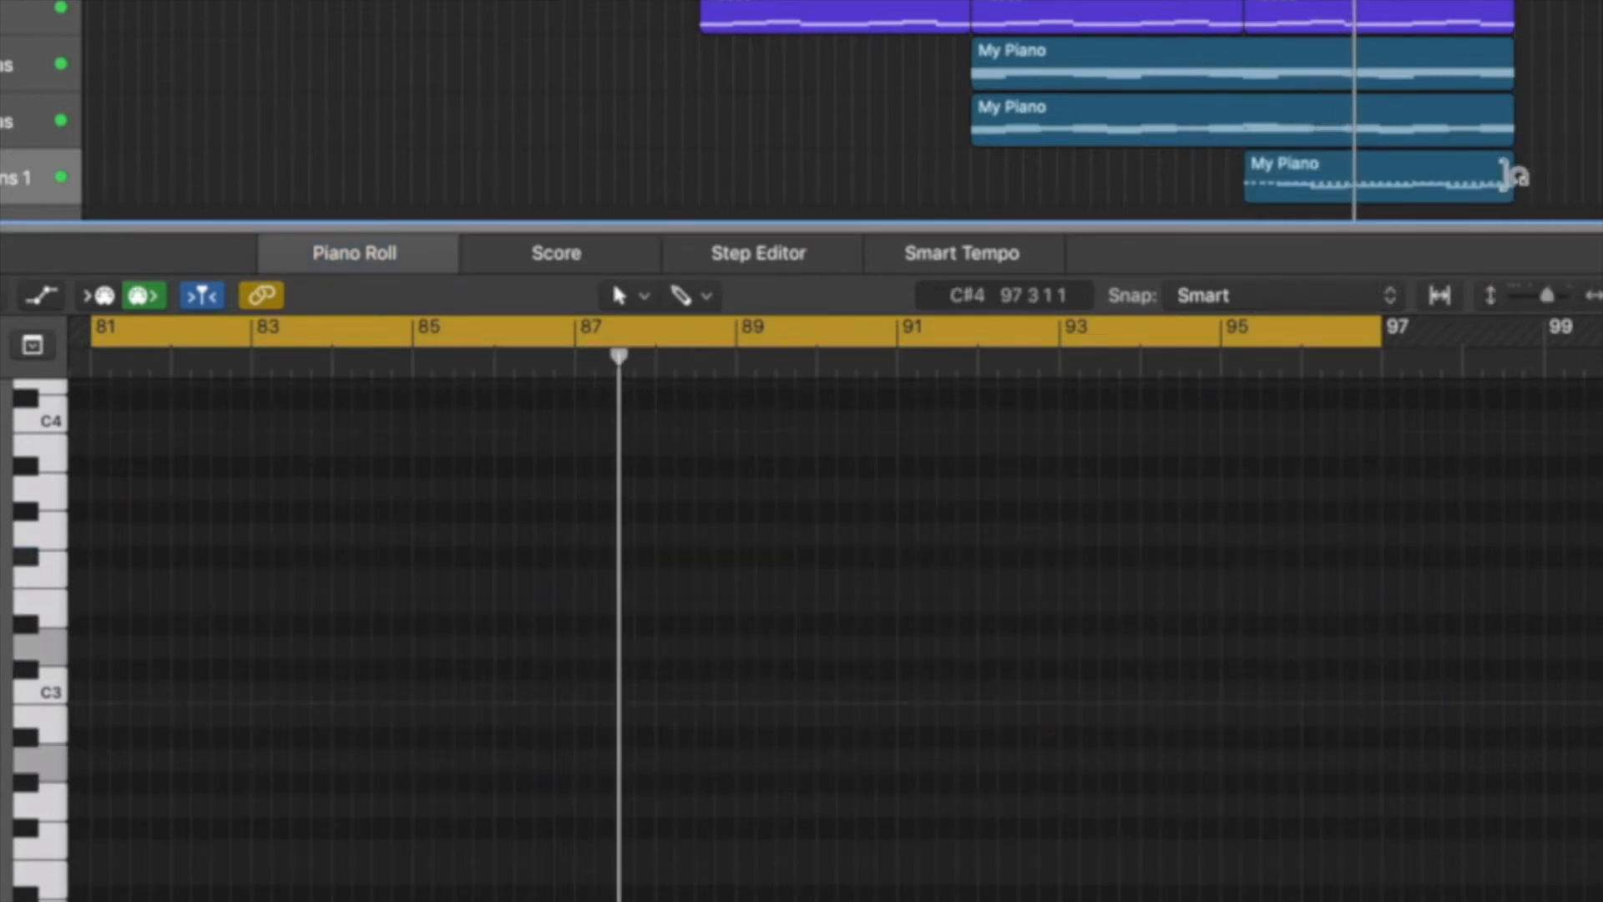
key(e)
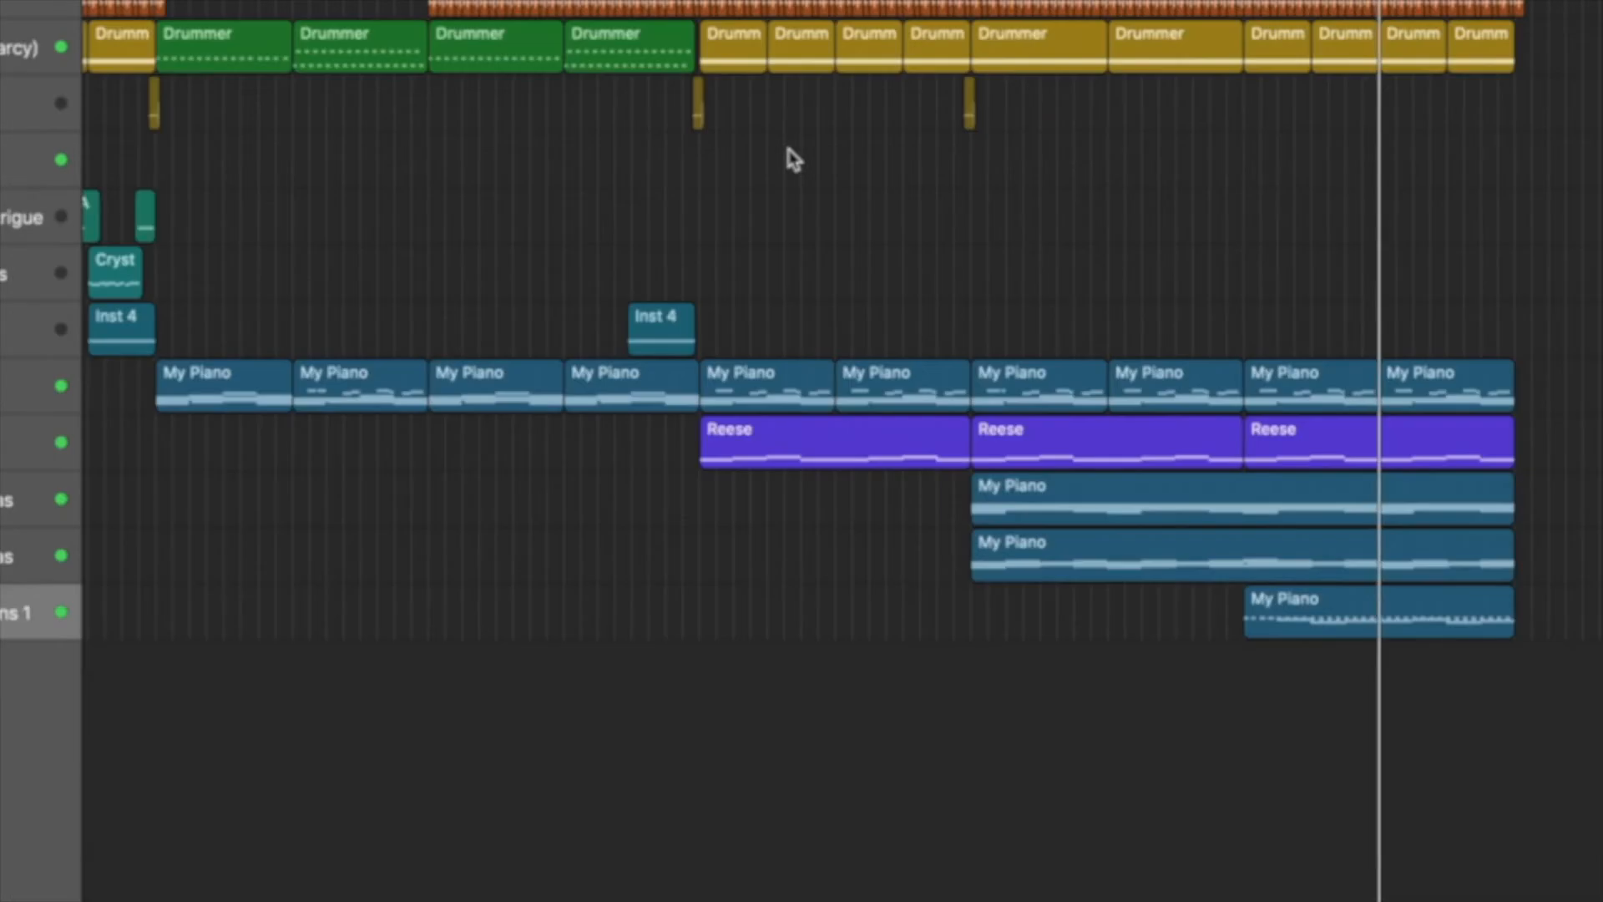
- Place the Inst 4 region from bar 45 at about bar 89 on the Default track, together with its automation
scroll(763, 382, left, 2)
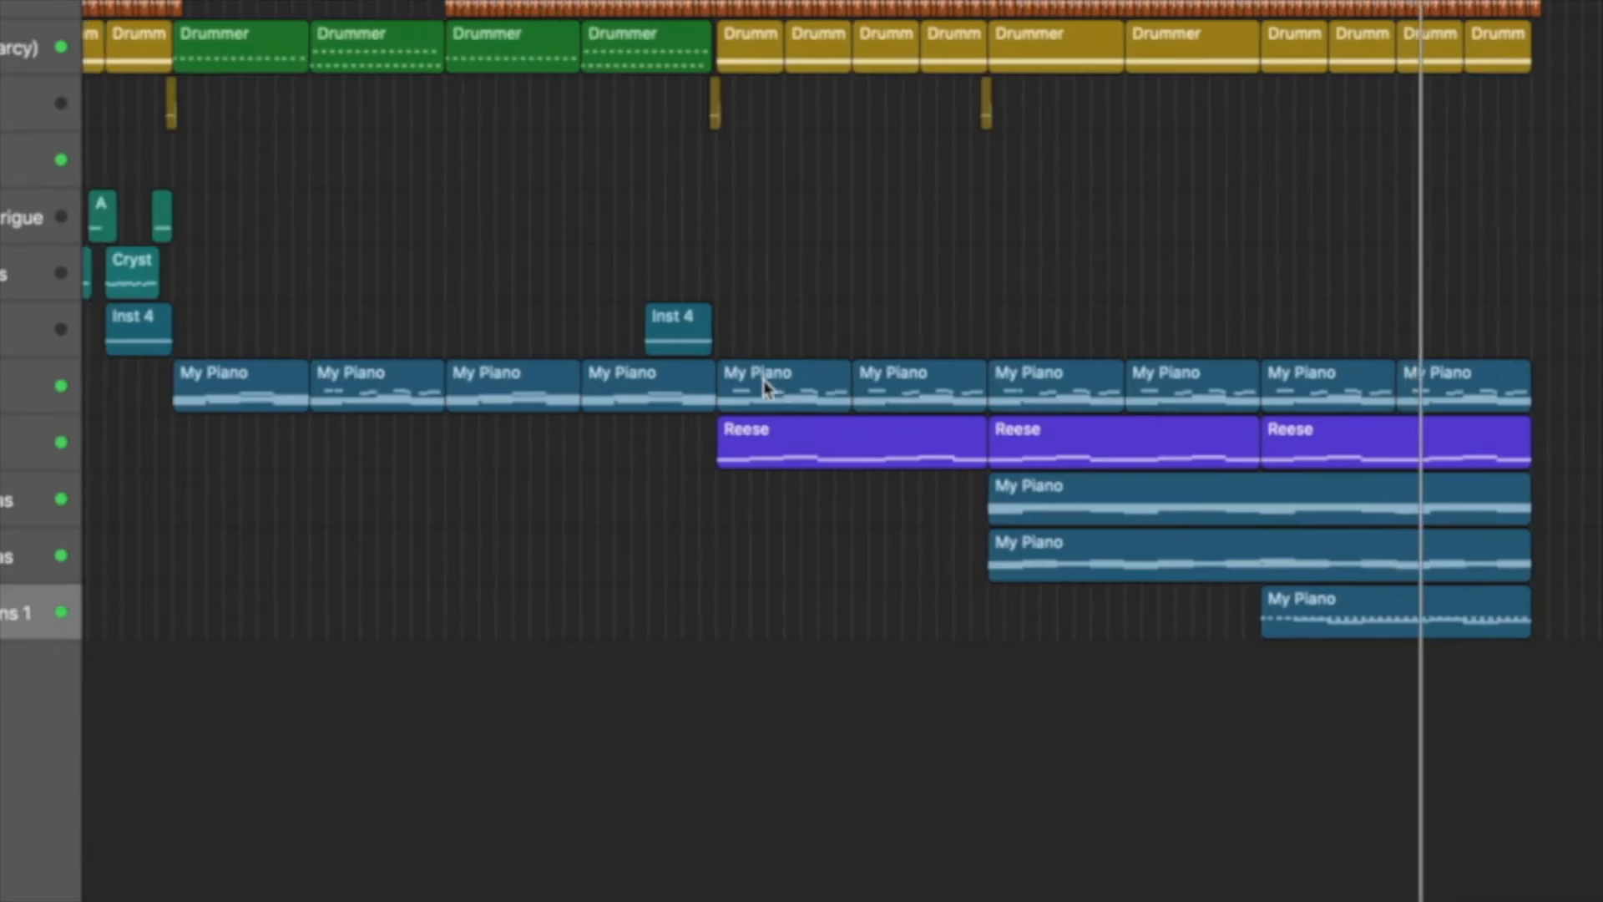
key(super+Up)
key(super+Up)
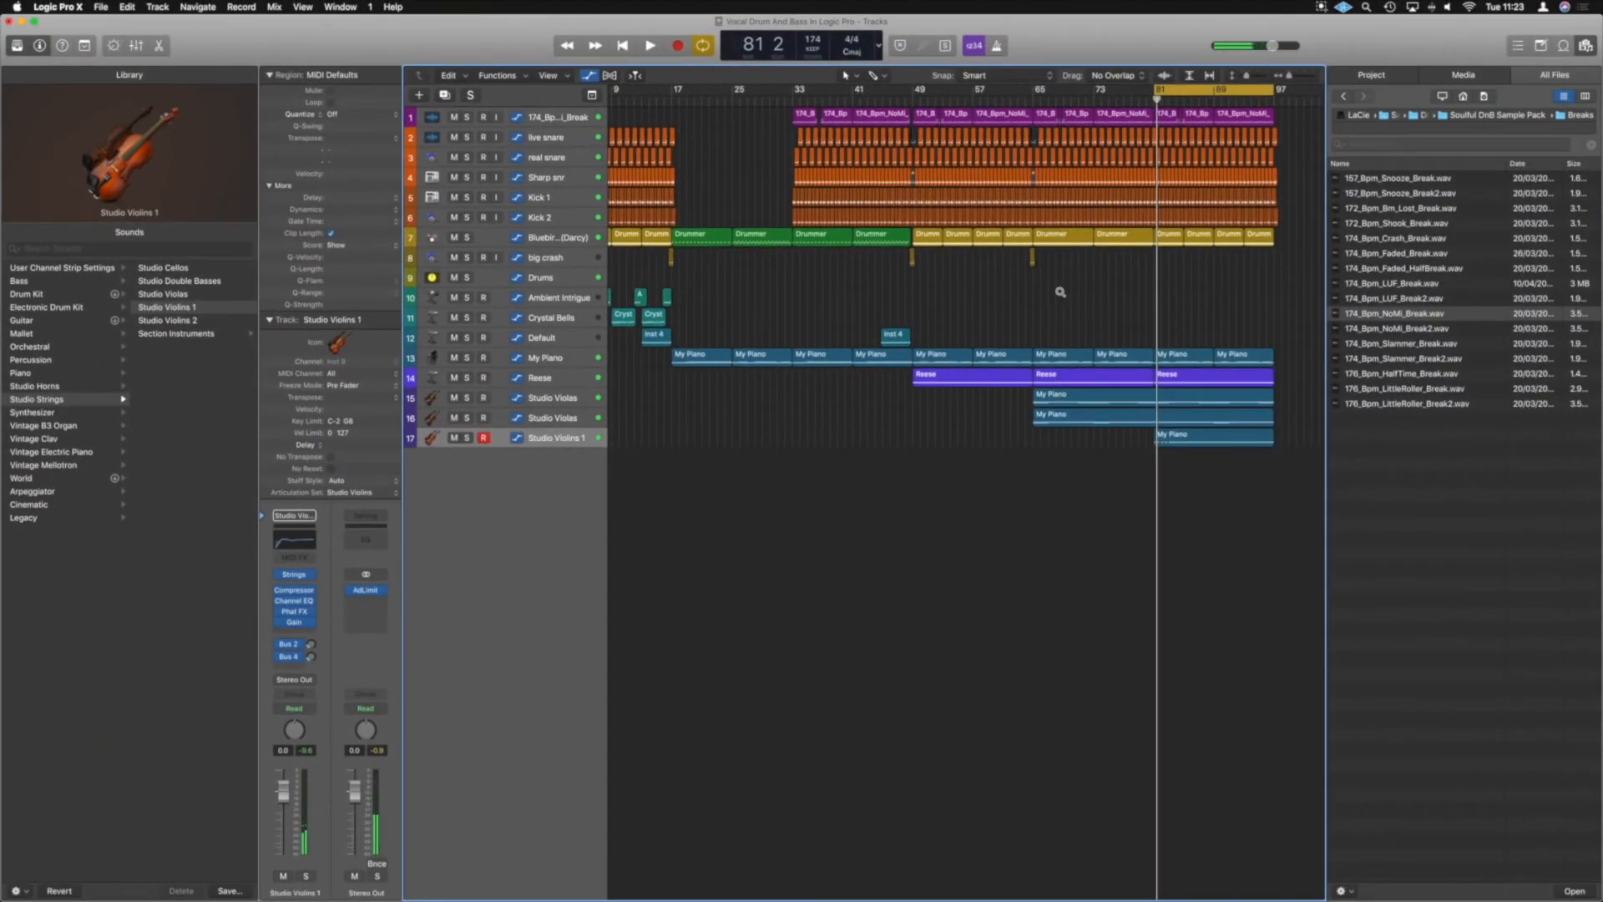
scroll(1060, 292, down, 3)
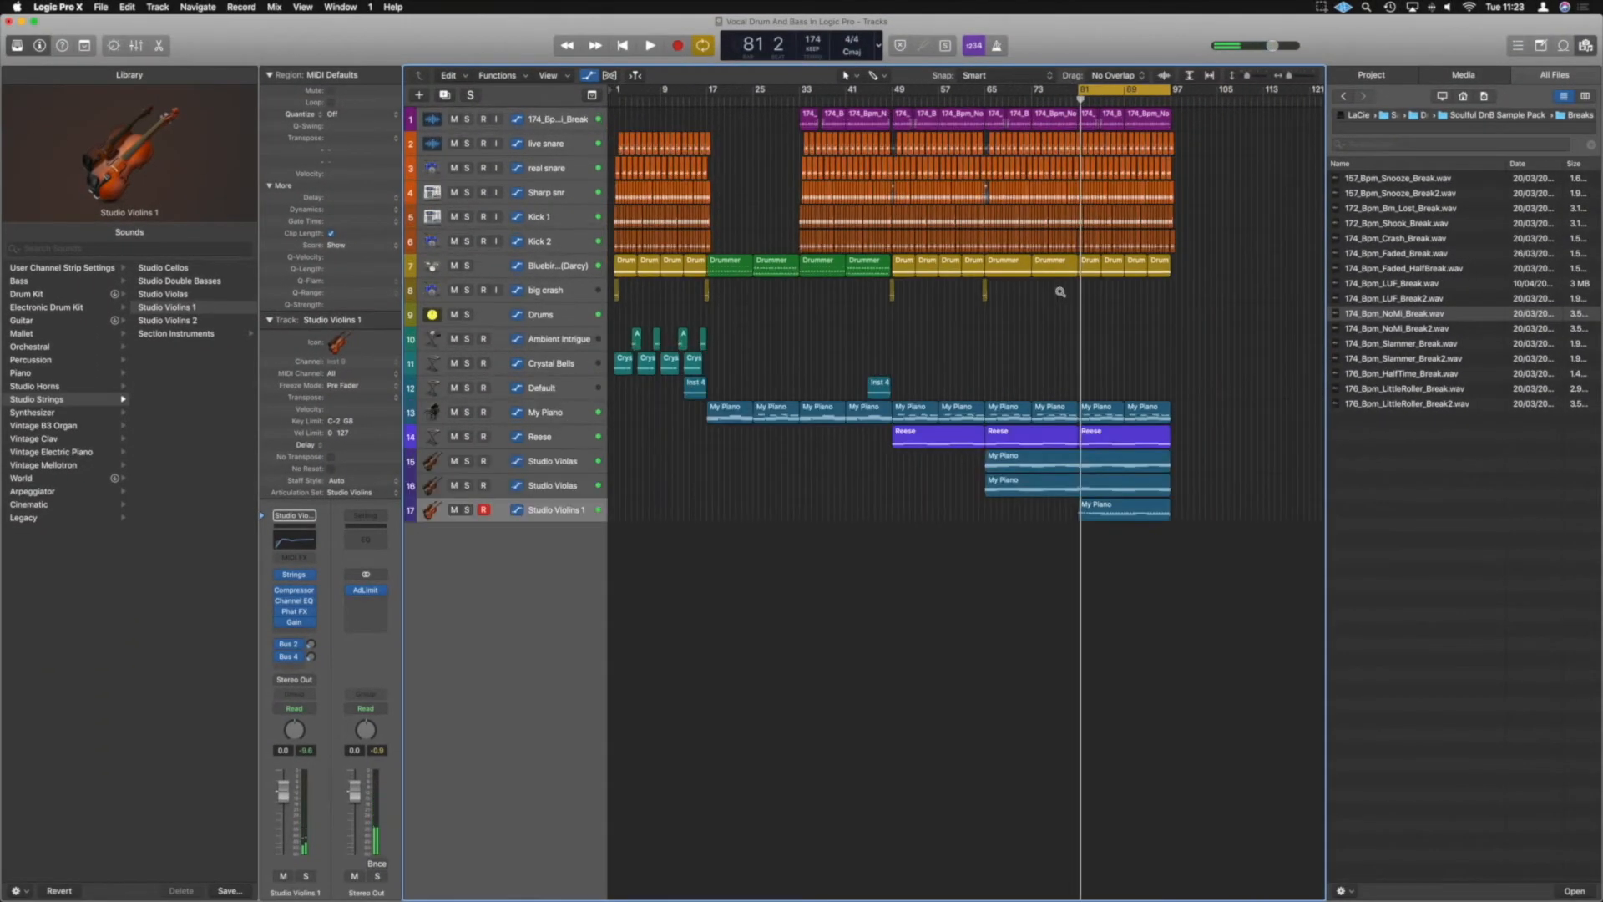
drag(881, 385, 1135, 397)
key(Return)
- Extend the Inst 4 region to bar 97 and lengthen its single note to fill the region
scroll(1107, 390, up, 3)
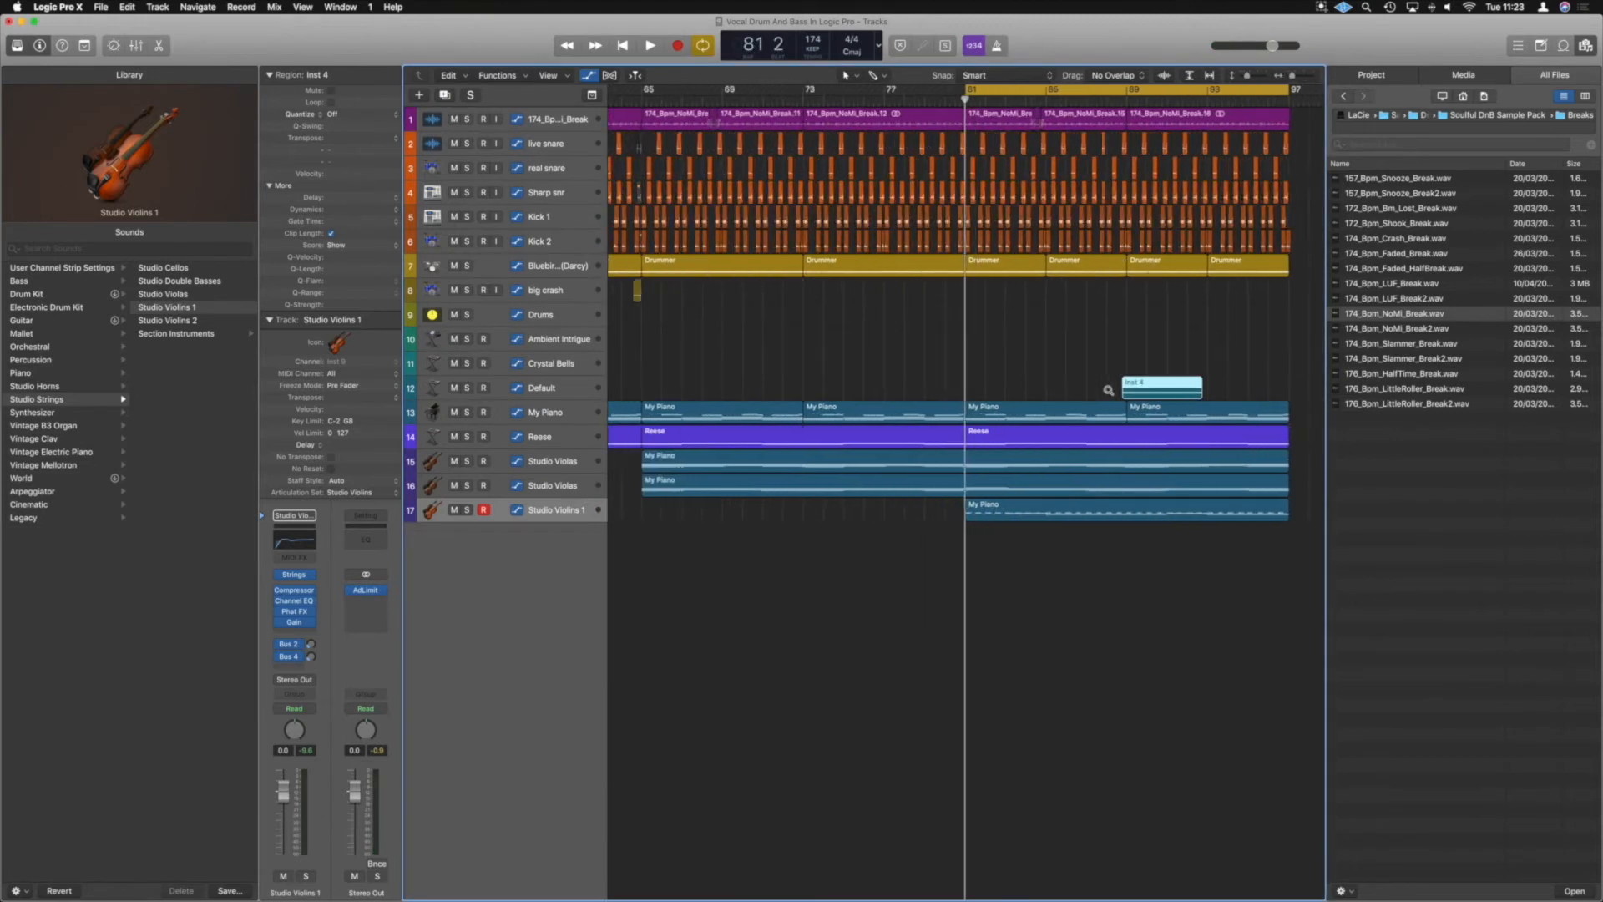
scroll(1107, 390, right, 5)
drag(1023, 394, 1116, 401)
double_click(1080, 387)
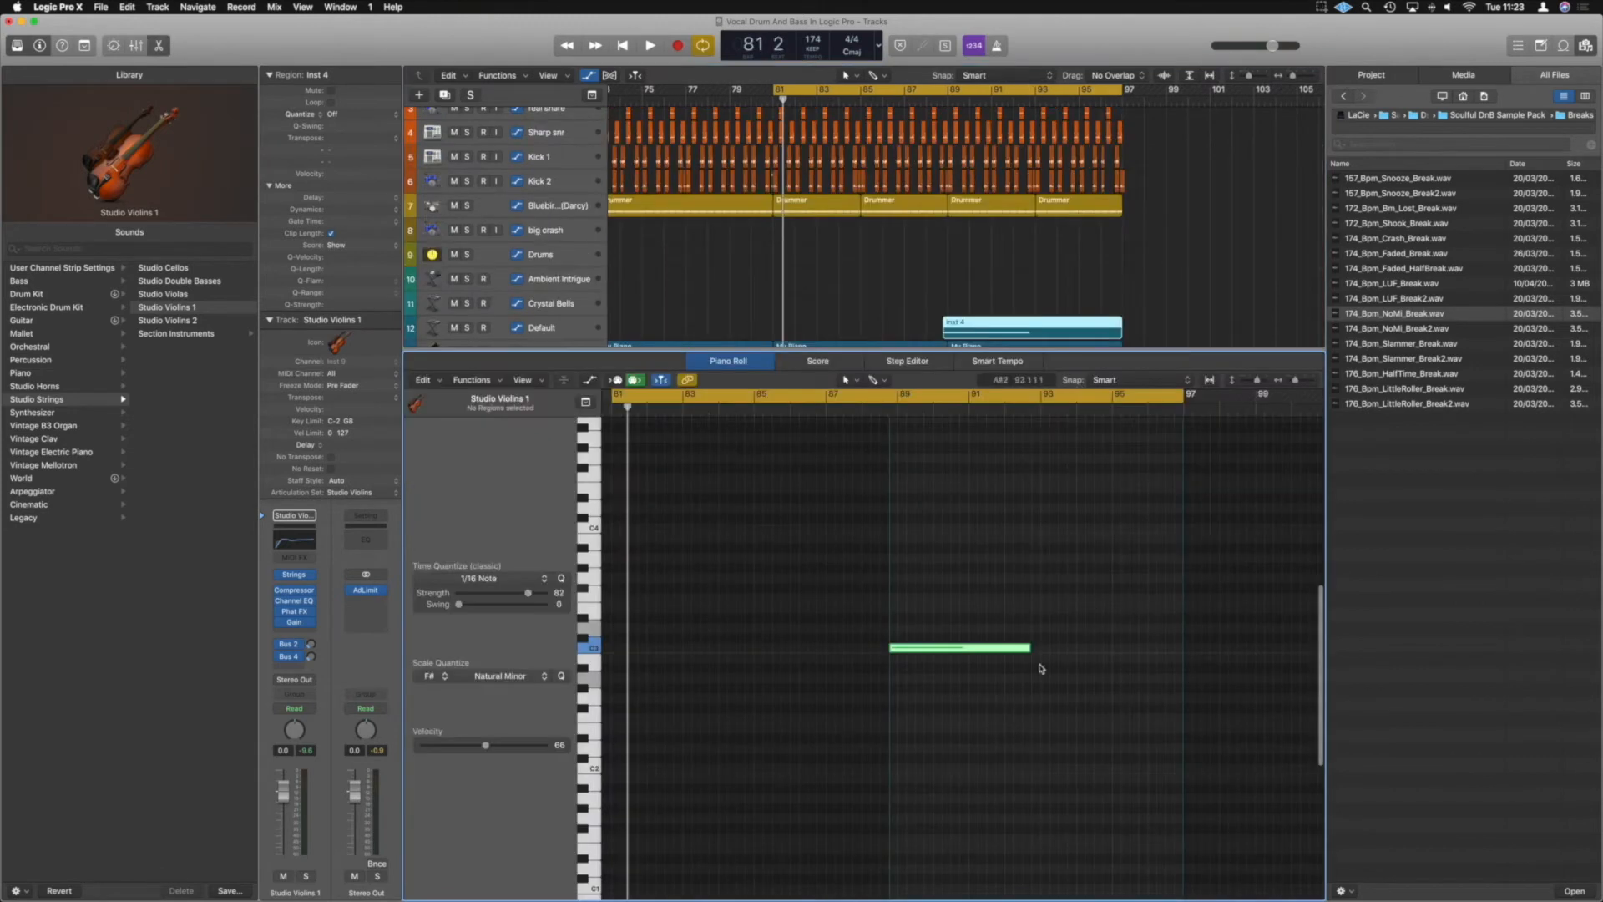
drag(1029, 647, 1178, 659)
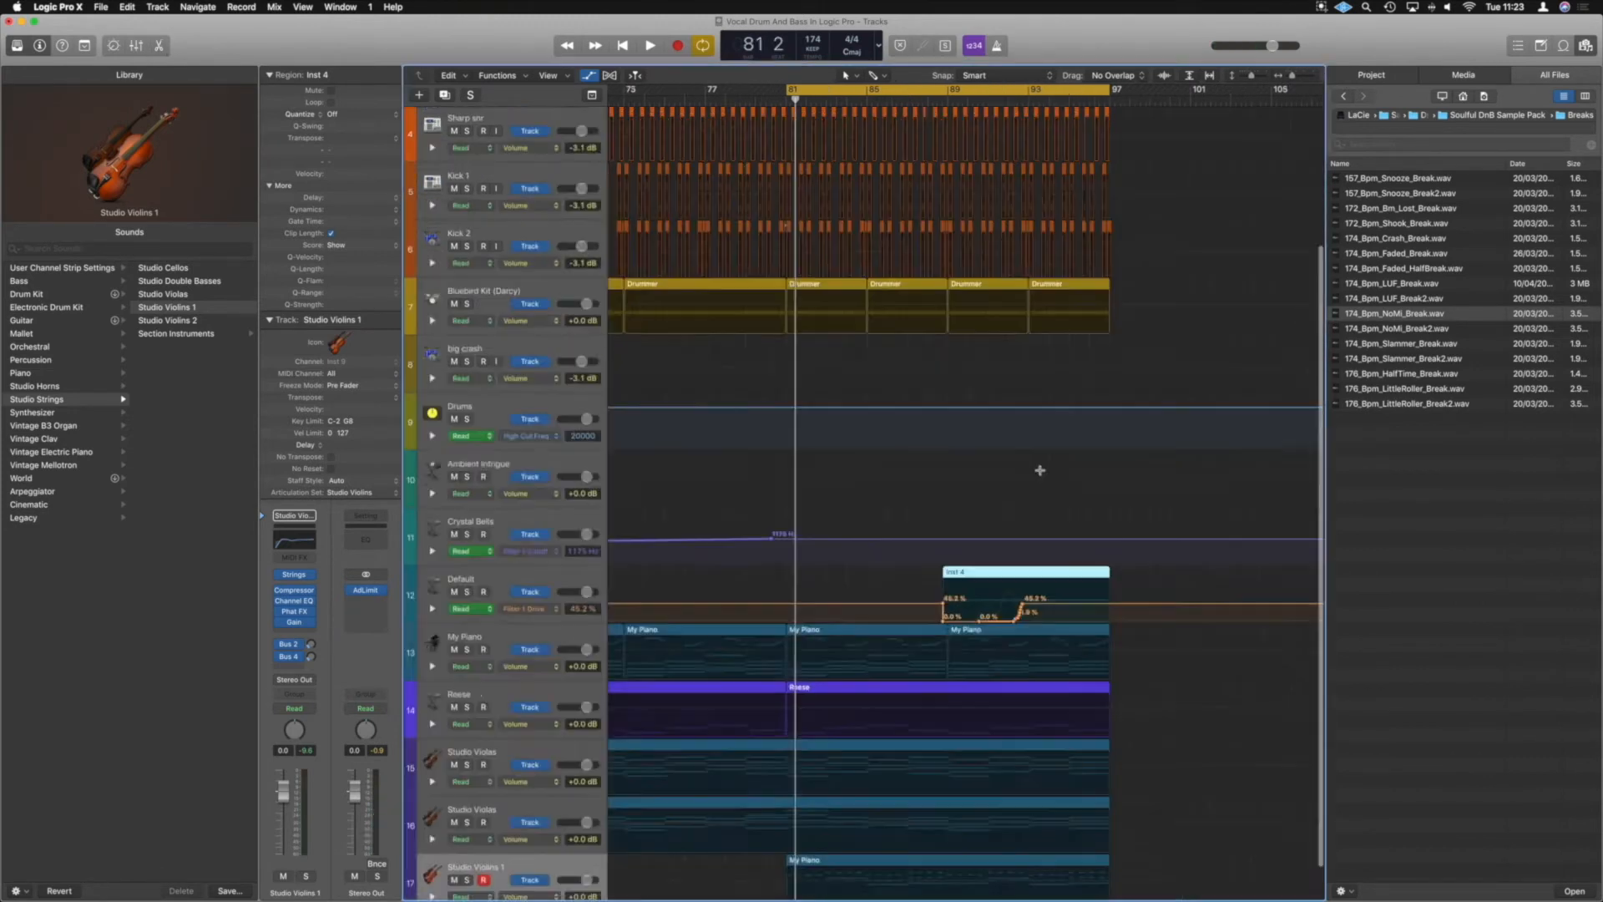
- Redraw the frequency (Hz) automation over the second part of the Inst 4 region, rising to 20000 Hz at bar 97
scroll(1032, 505, right, 2)
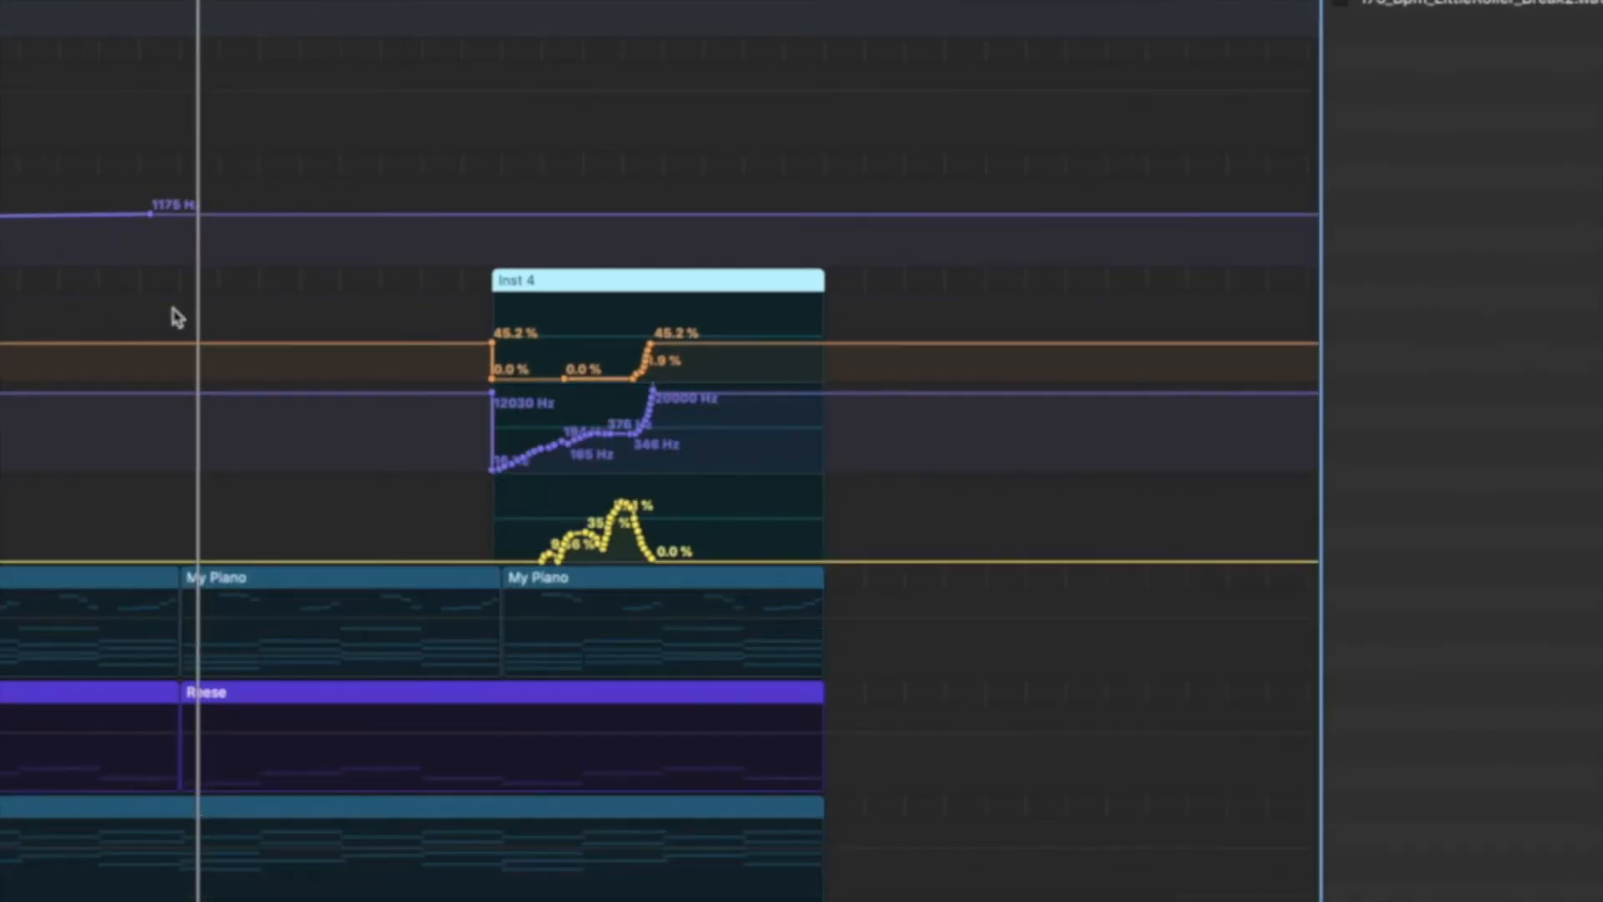
key(super+Right)
key(super+Right)
key(super+Right)
key(super+Right)
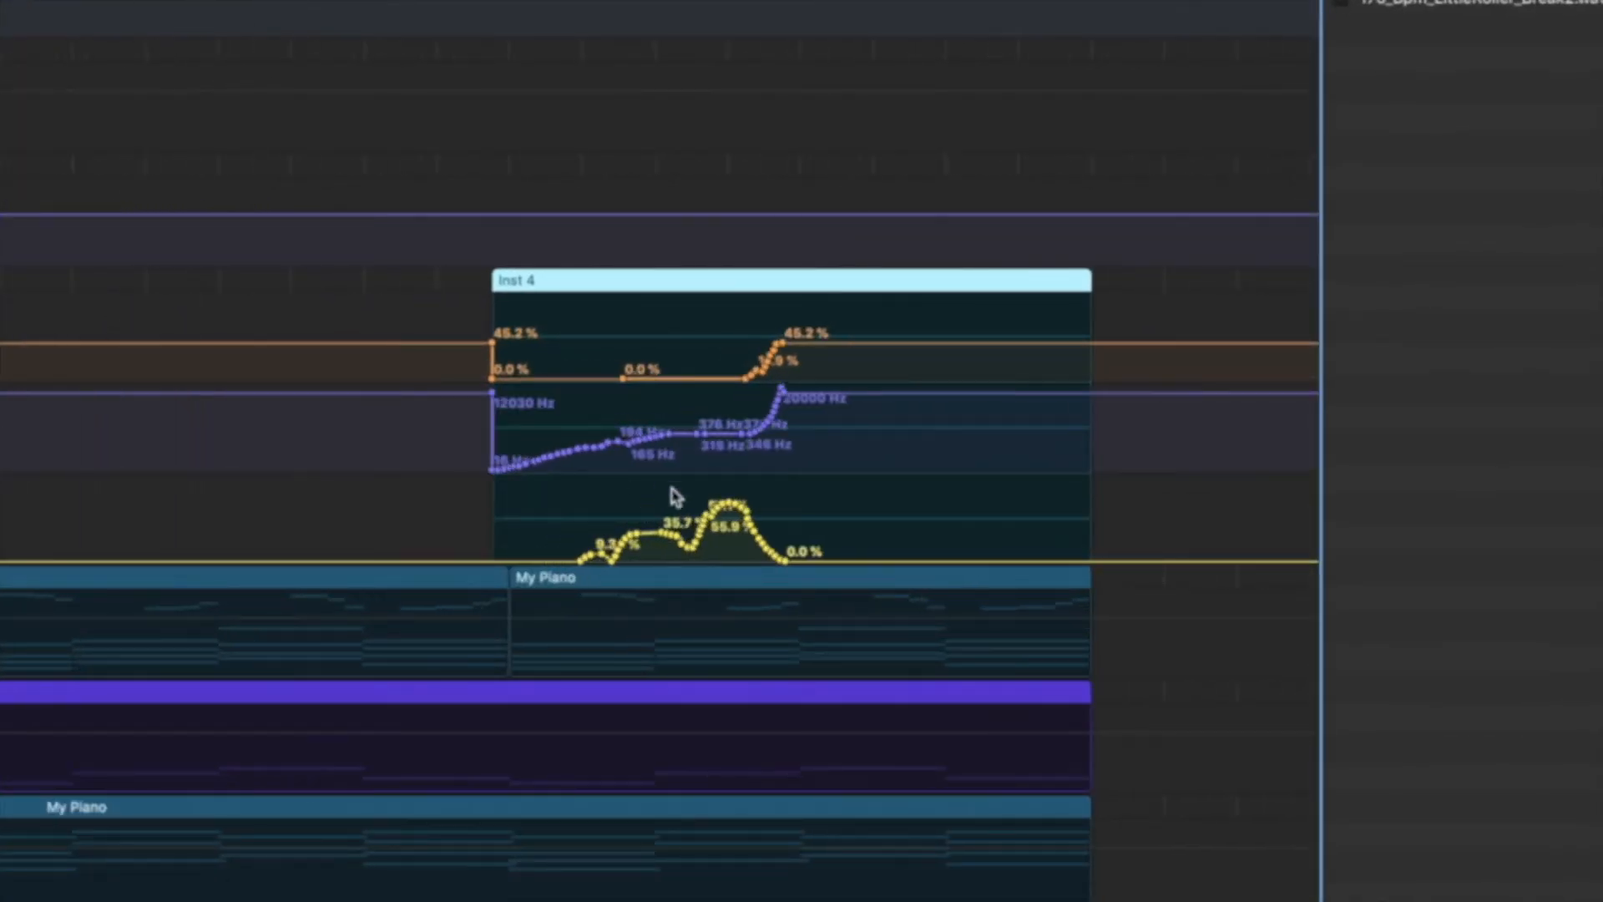
mouse_move(677, 449)
mouse_down()
mouse_move(755, 430)
mouse_move(1037, 428)
mouse_move(1093, 384)
mouse_up()
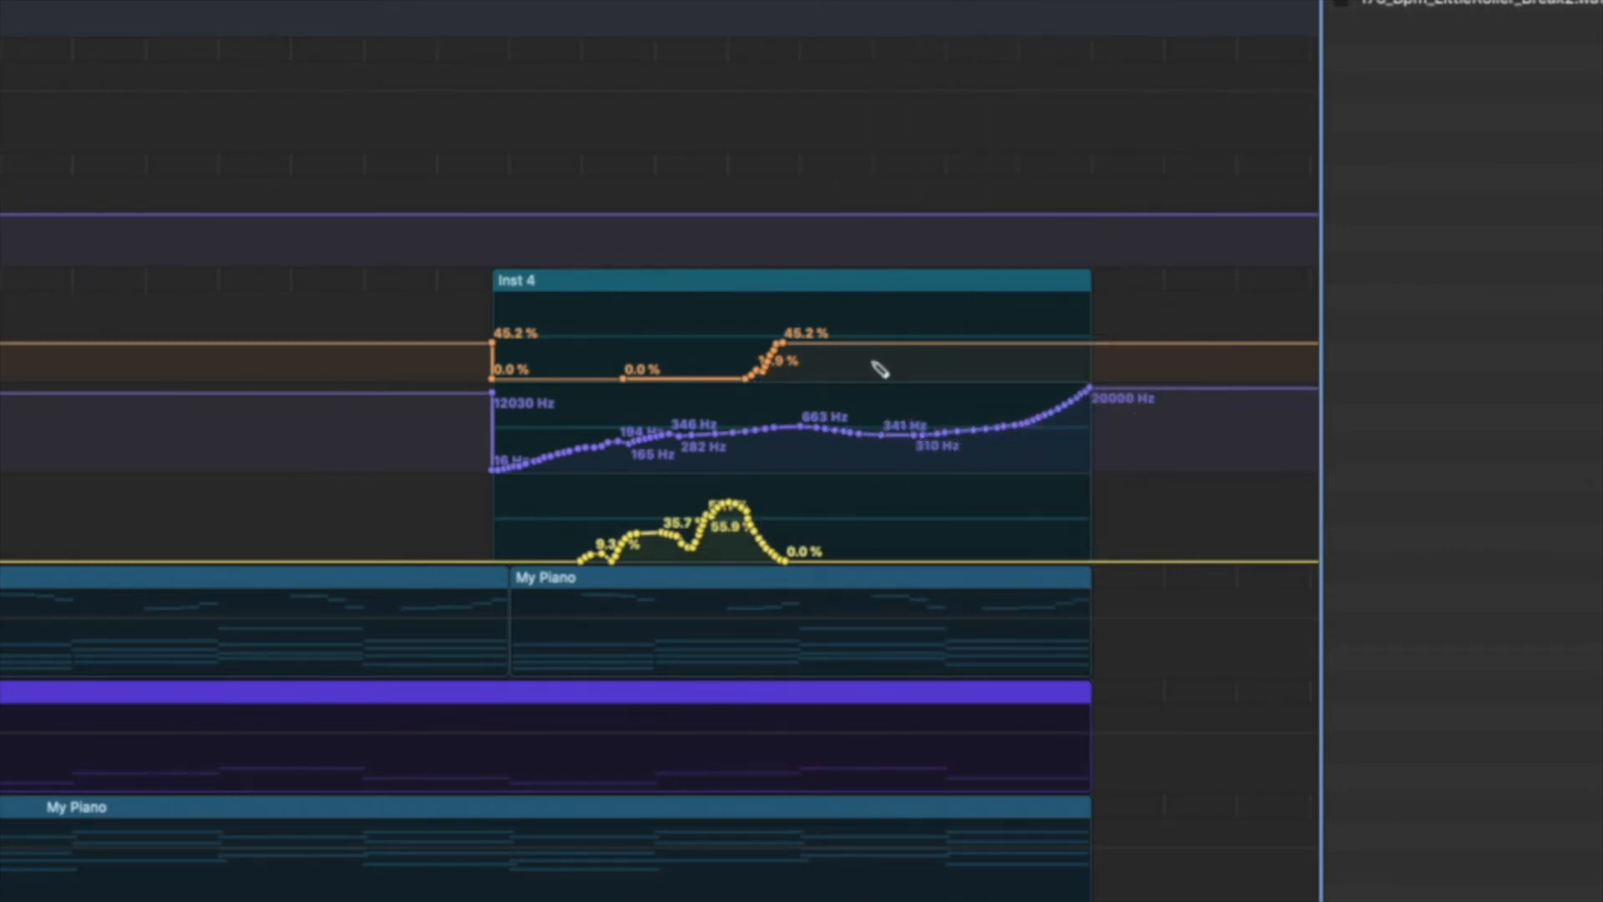
- Redraw the filter drive automation over Inst 4 with a gentle hump of about 21.9% and a final rise to about 50.7% at bar 97
mouse_move(761, 378)
mouse_down()
mouse_move(809, 360)
mouse_move(1002, 369)
mouse_move(1094, 341)
mouse_up()
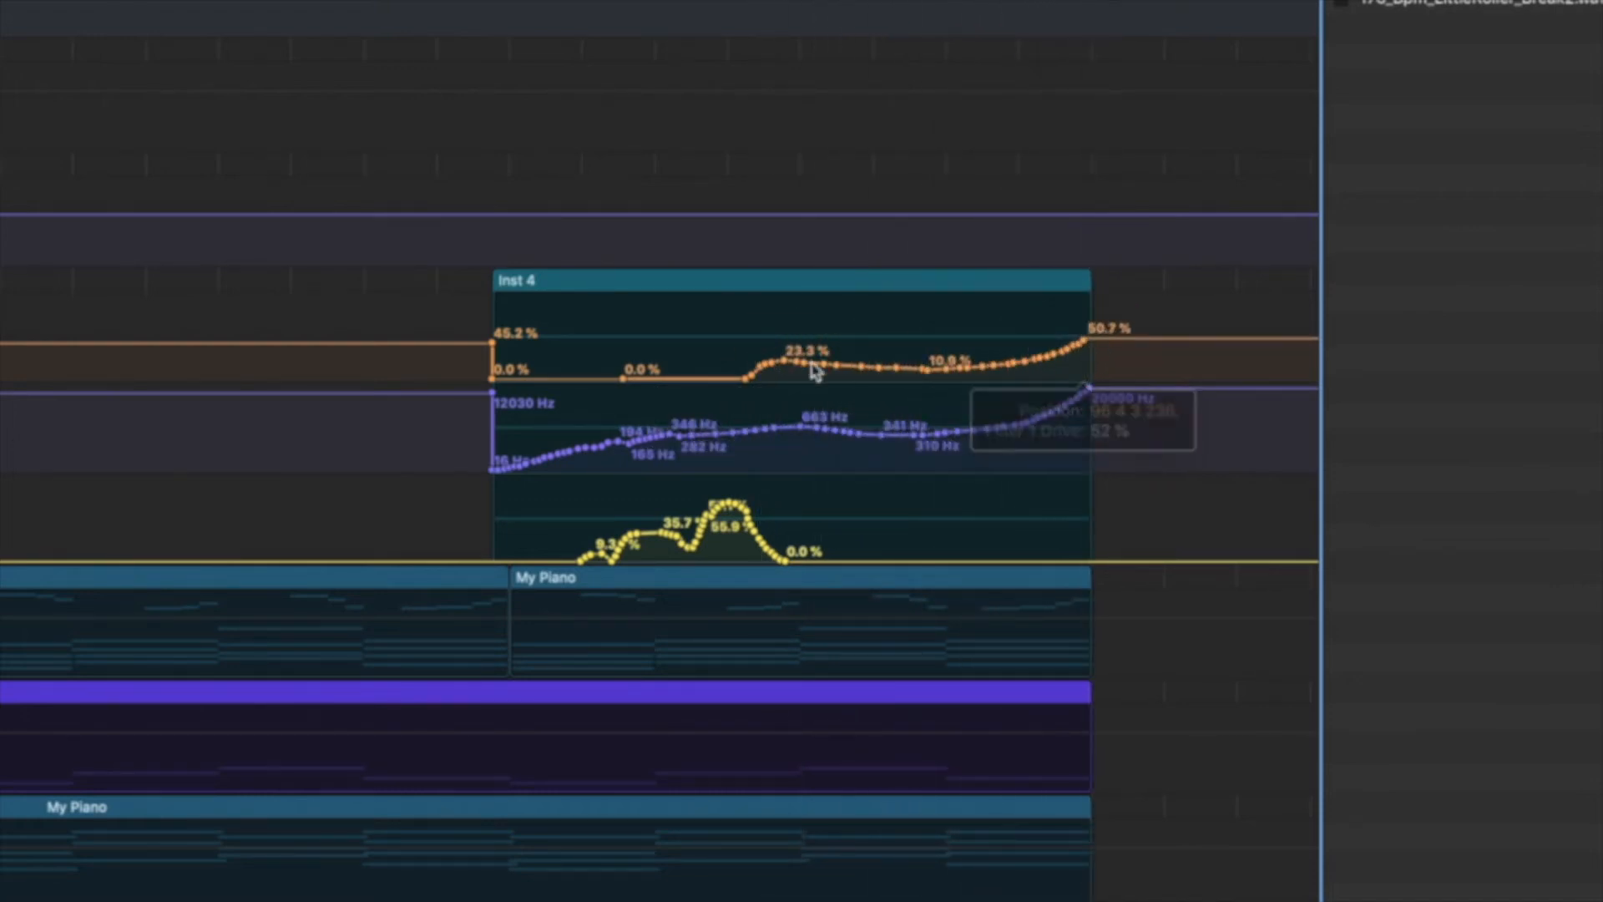
mouse_move(799, 373)
mouse_down()
mouse_move(628, 381)
mouse_move(716, 388)
mouse_move(830, 347)
mouse_move(728, 391)
mouse_up()
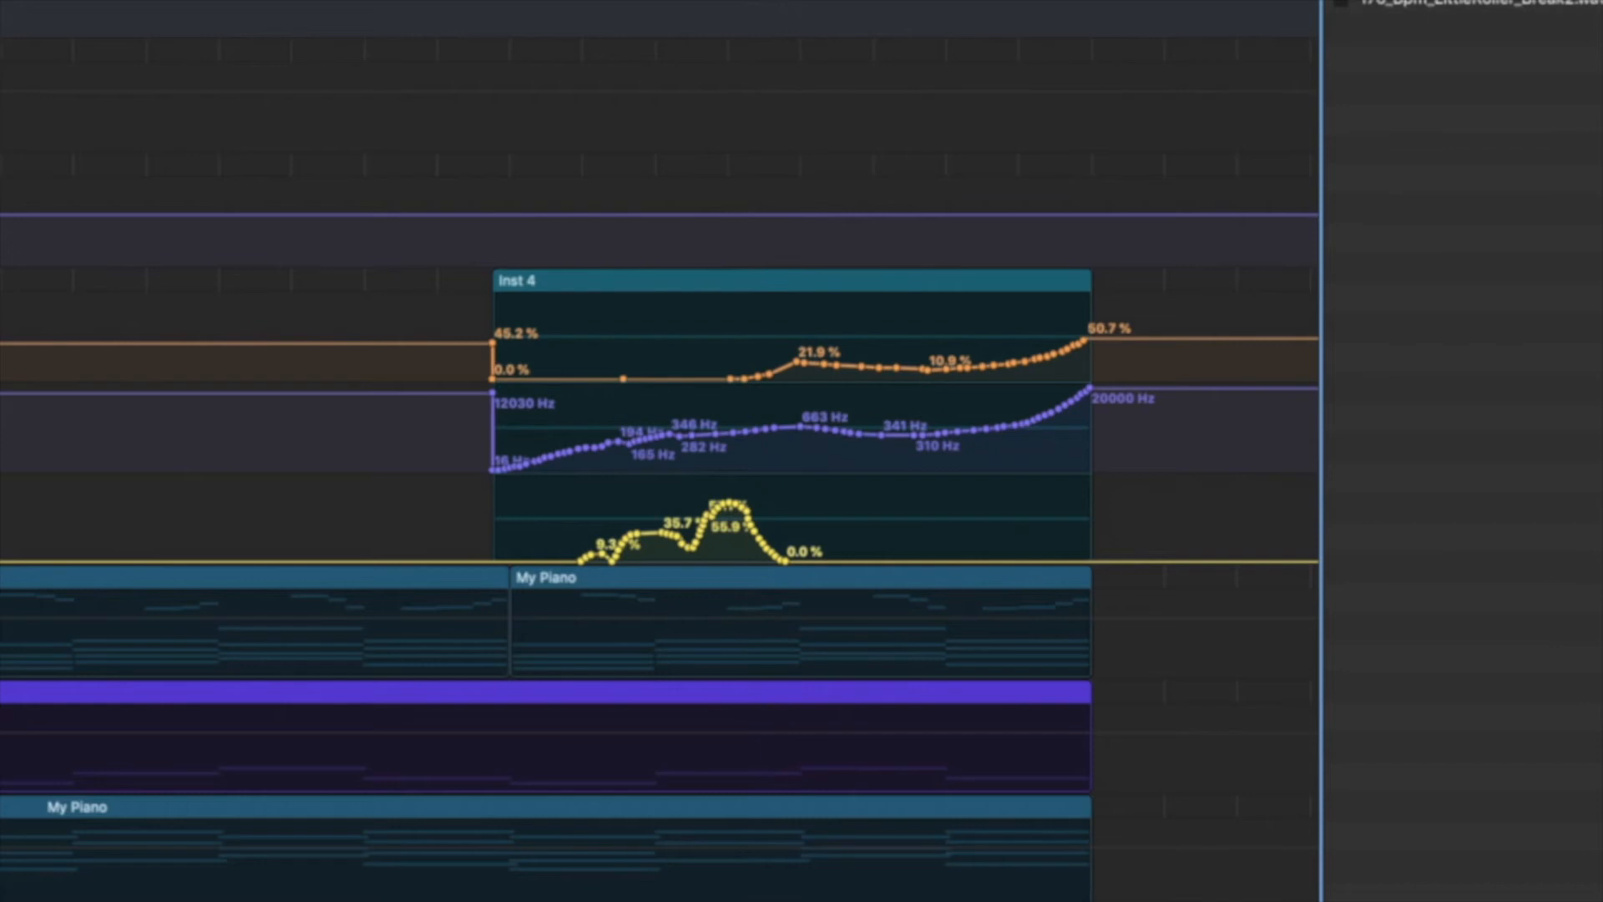
- Draw the Filter 1 Res automation at the end of Inst 4, rising from 0% to about 69.9% at bar 97
mouse_move(1089, 504)
mouse_down()
mouse_move(995, 566)
mouse_move(967, 562)
mouse_up()
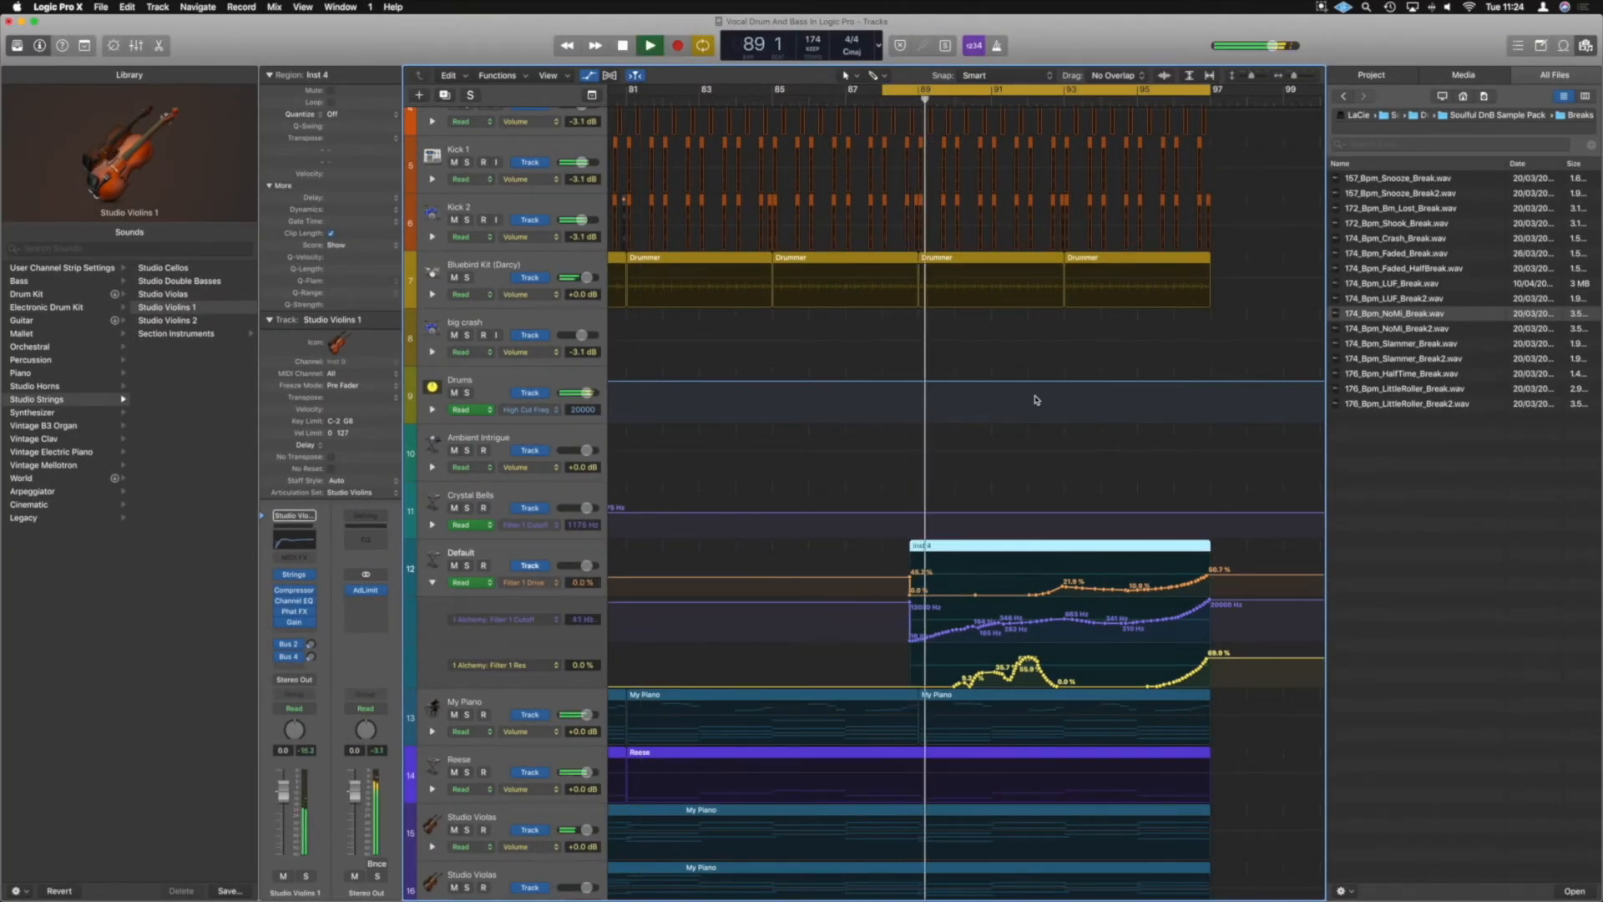
key(z)
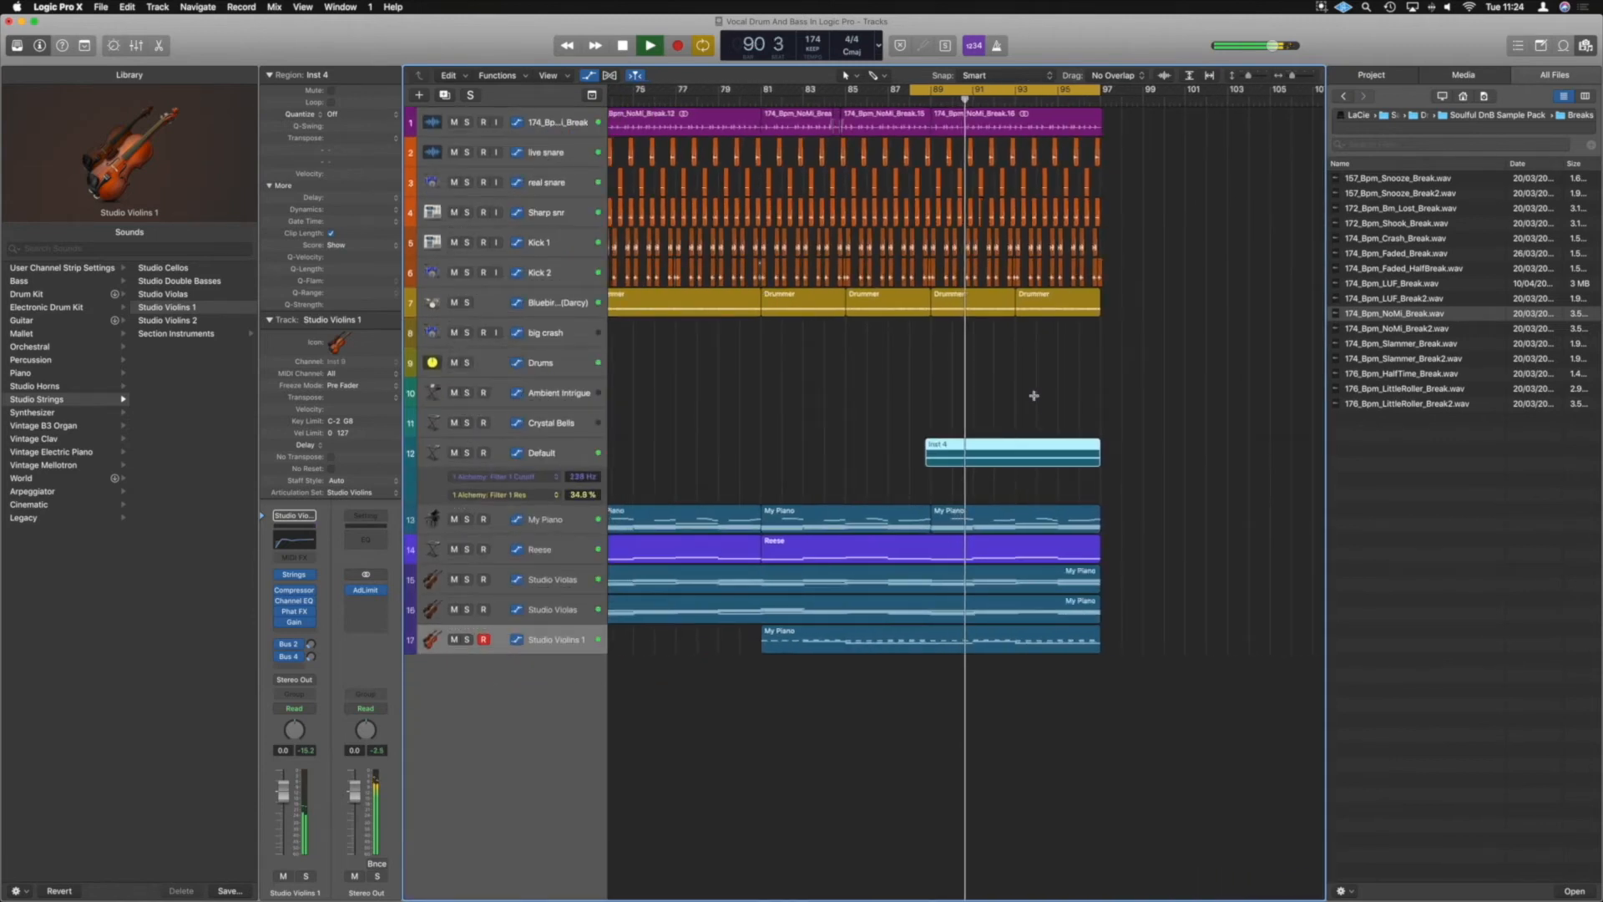
- Audition the looped build-up before bar 97 while checking it against the wider arrangement
scroll(1033, 396, left, 3)
key(super+Left)
key(super+Left)
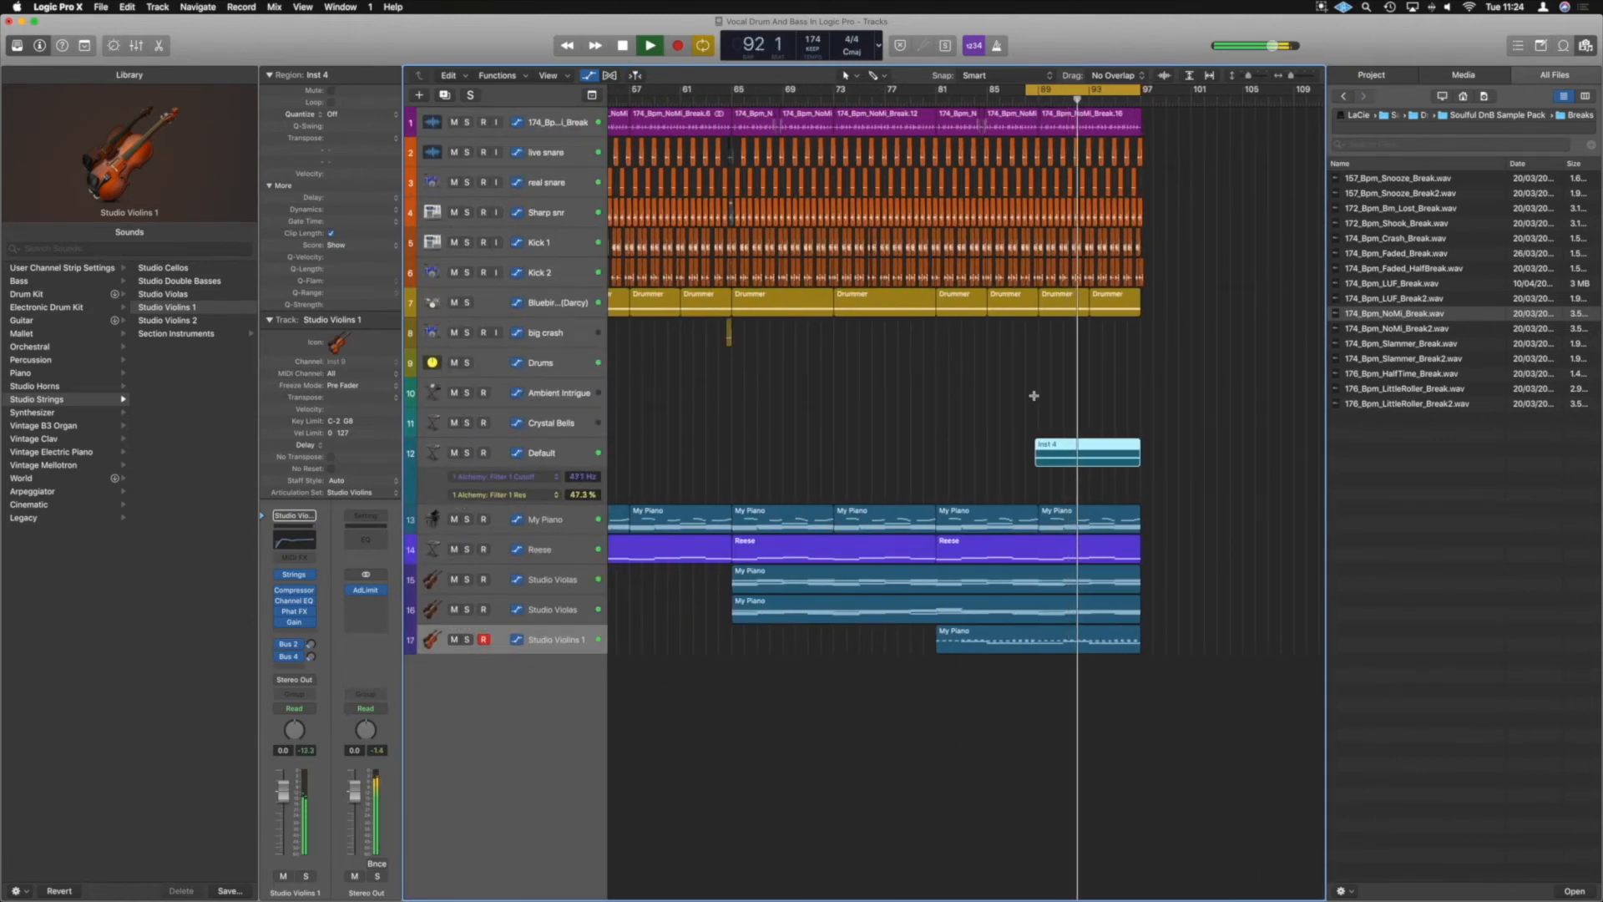
key(super+Up)
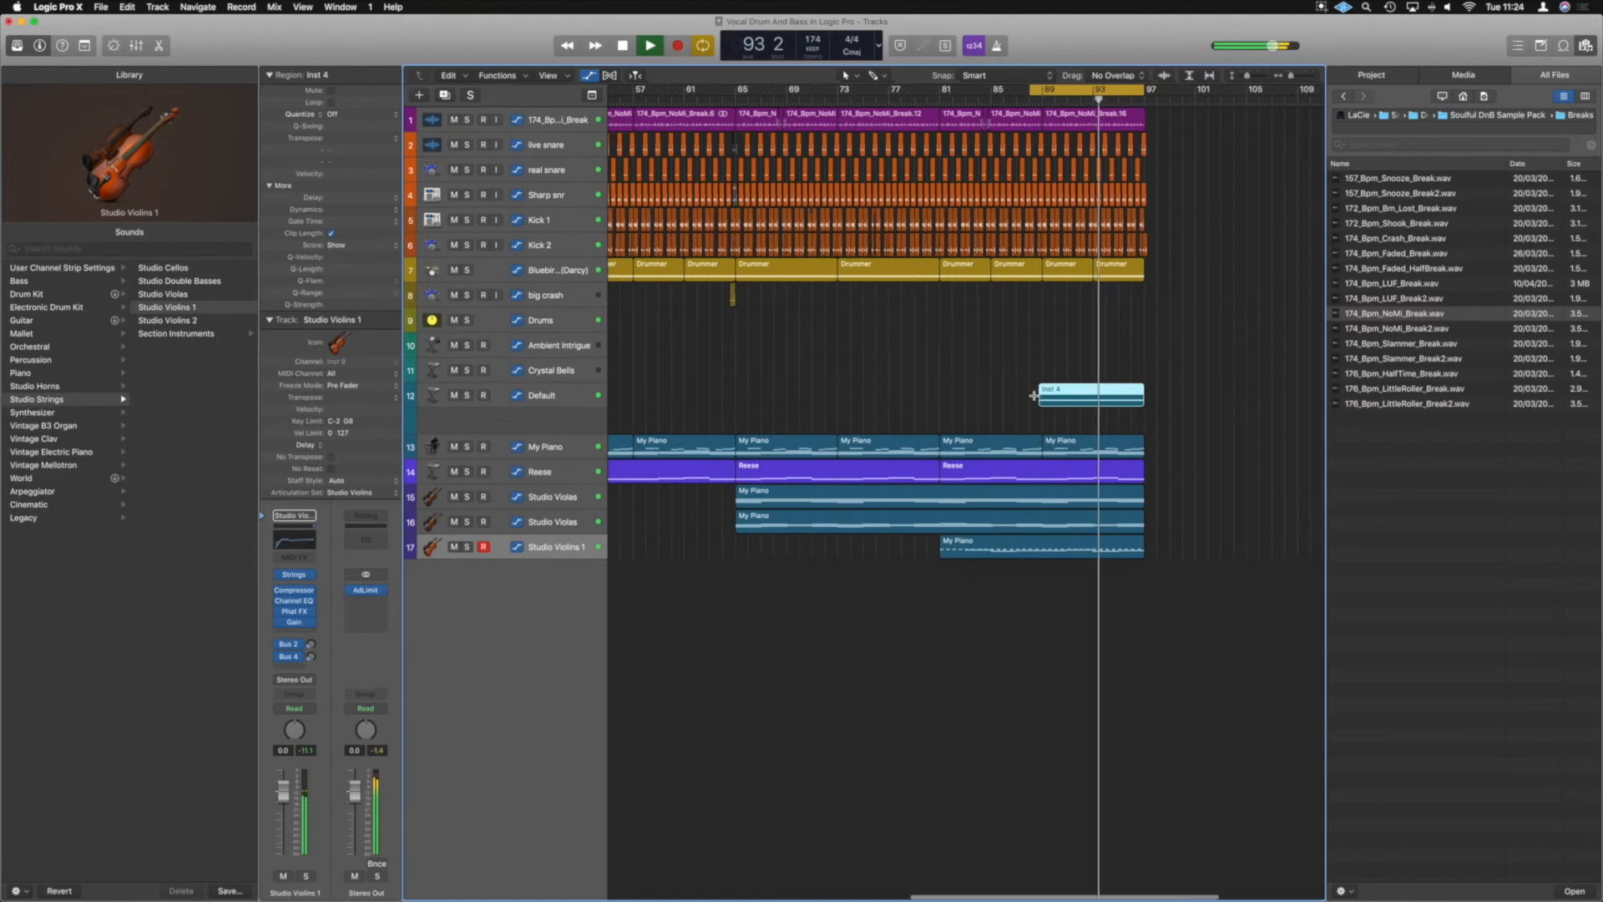
key(super+Left)
key(super+Left)
key(super+Up)
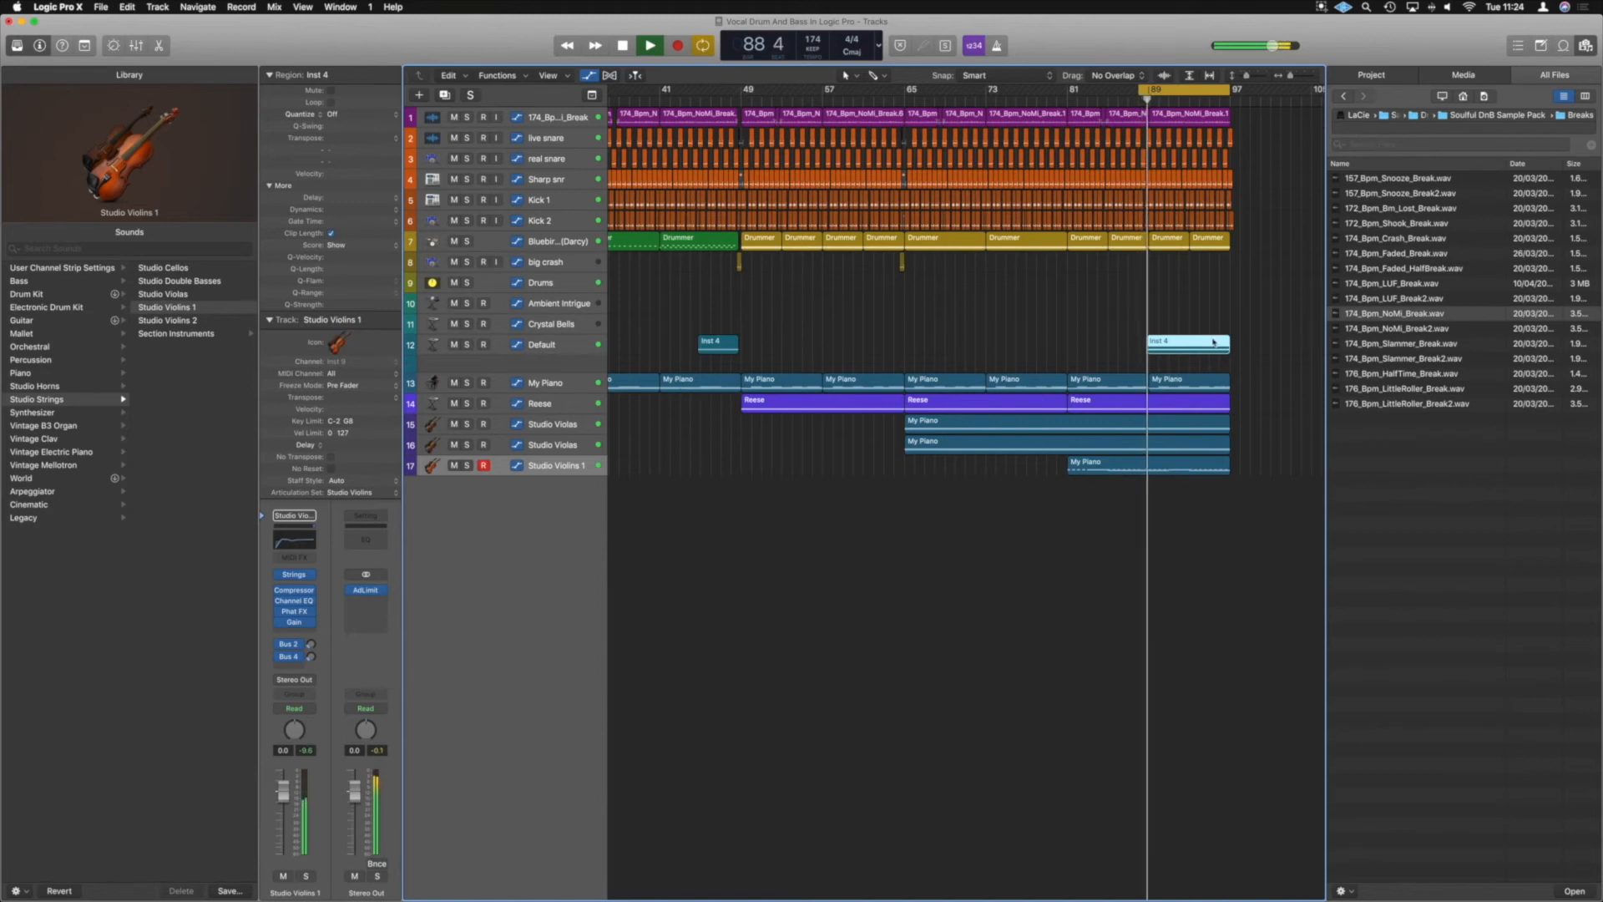
key(super+Right)
key(super+Down)
key(super+Right)
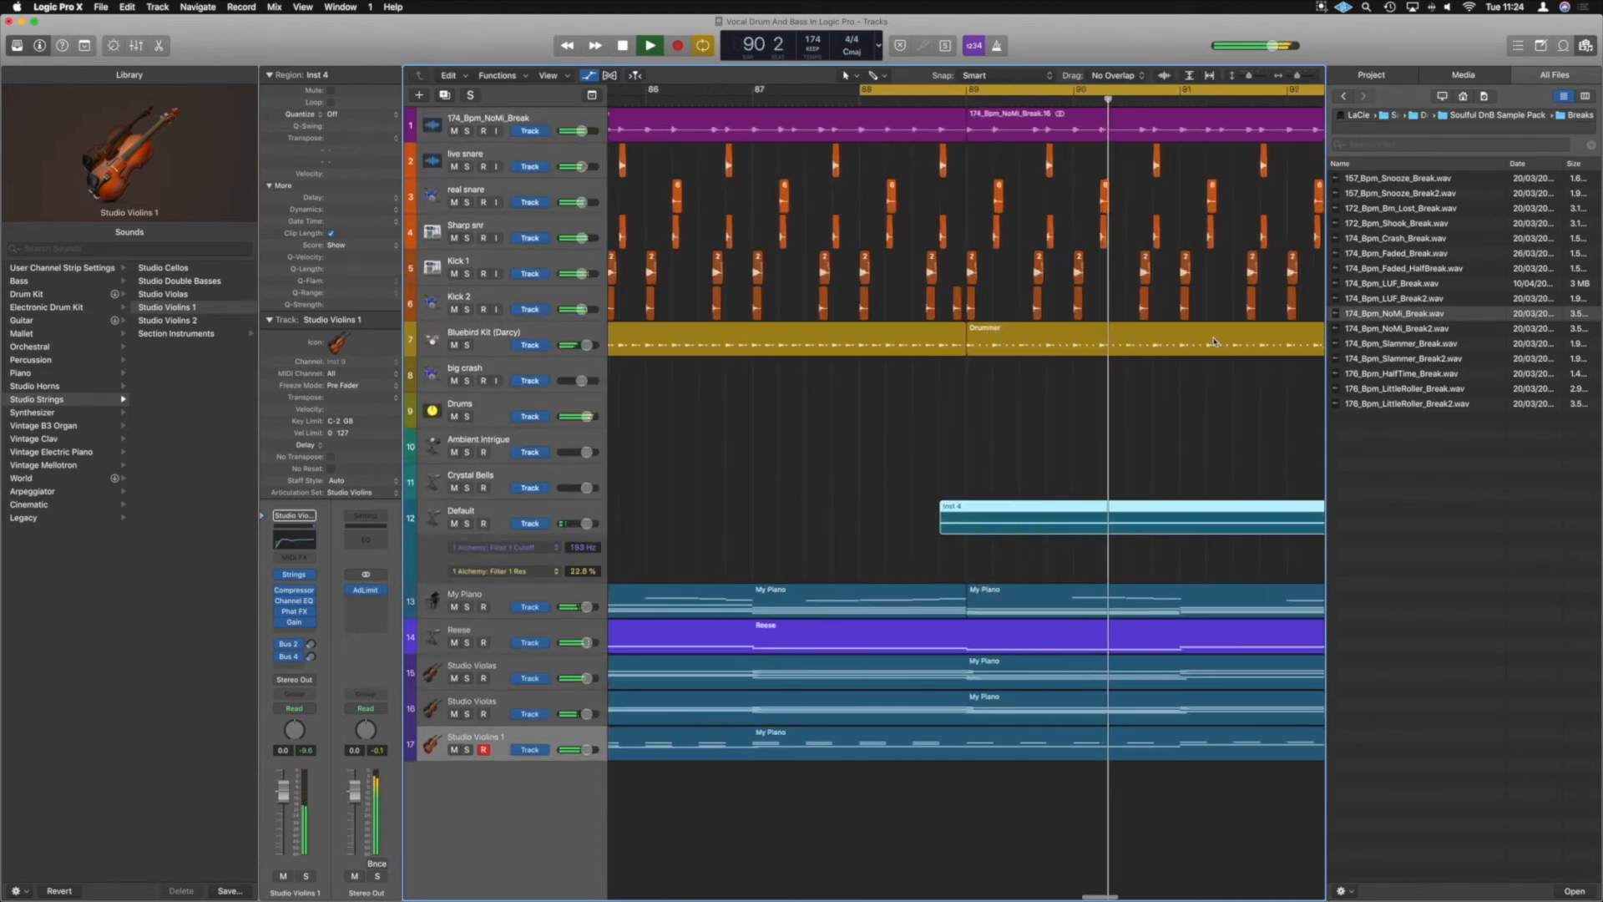
- Redraw the Filter 1 Drive automation over Inst 4, easing up to about 21.7% and ending at about 31.3% at bar 97
key(a)
scroll(1215, 341, down, 3)
scroll(1050, 476, left, 5)
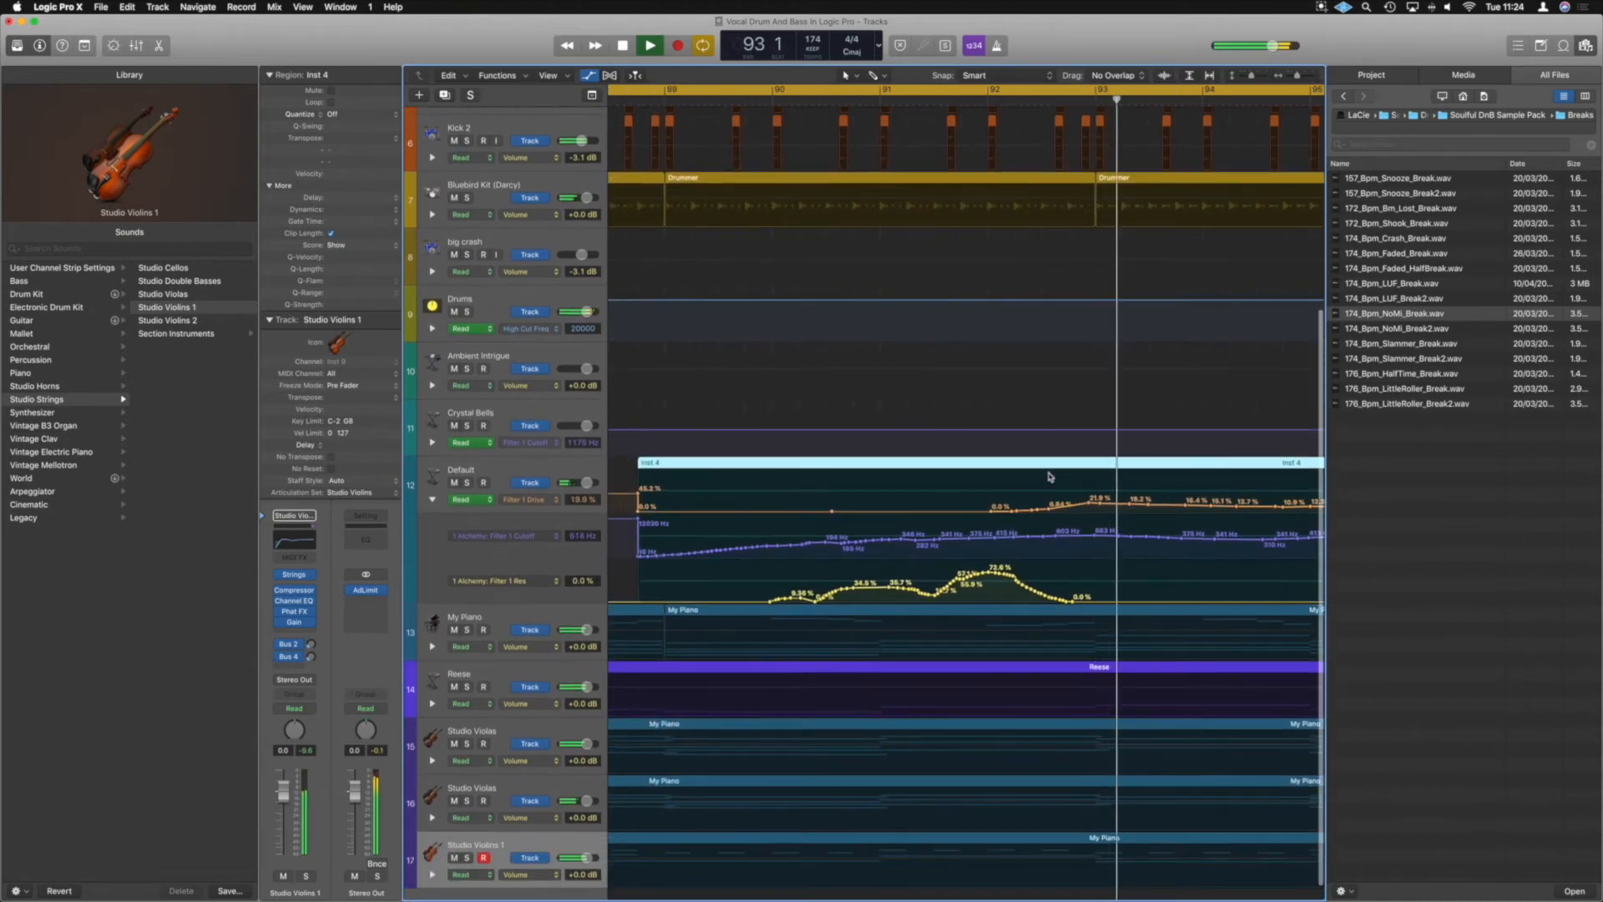
key(space)
scroll(1050, 476, right, 4)
key(super+Up)
key(super+Down)
key(super+Down)
key(super+Left)
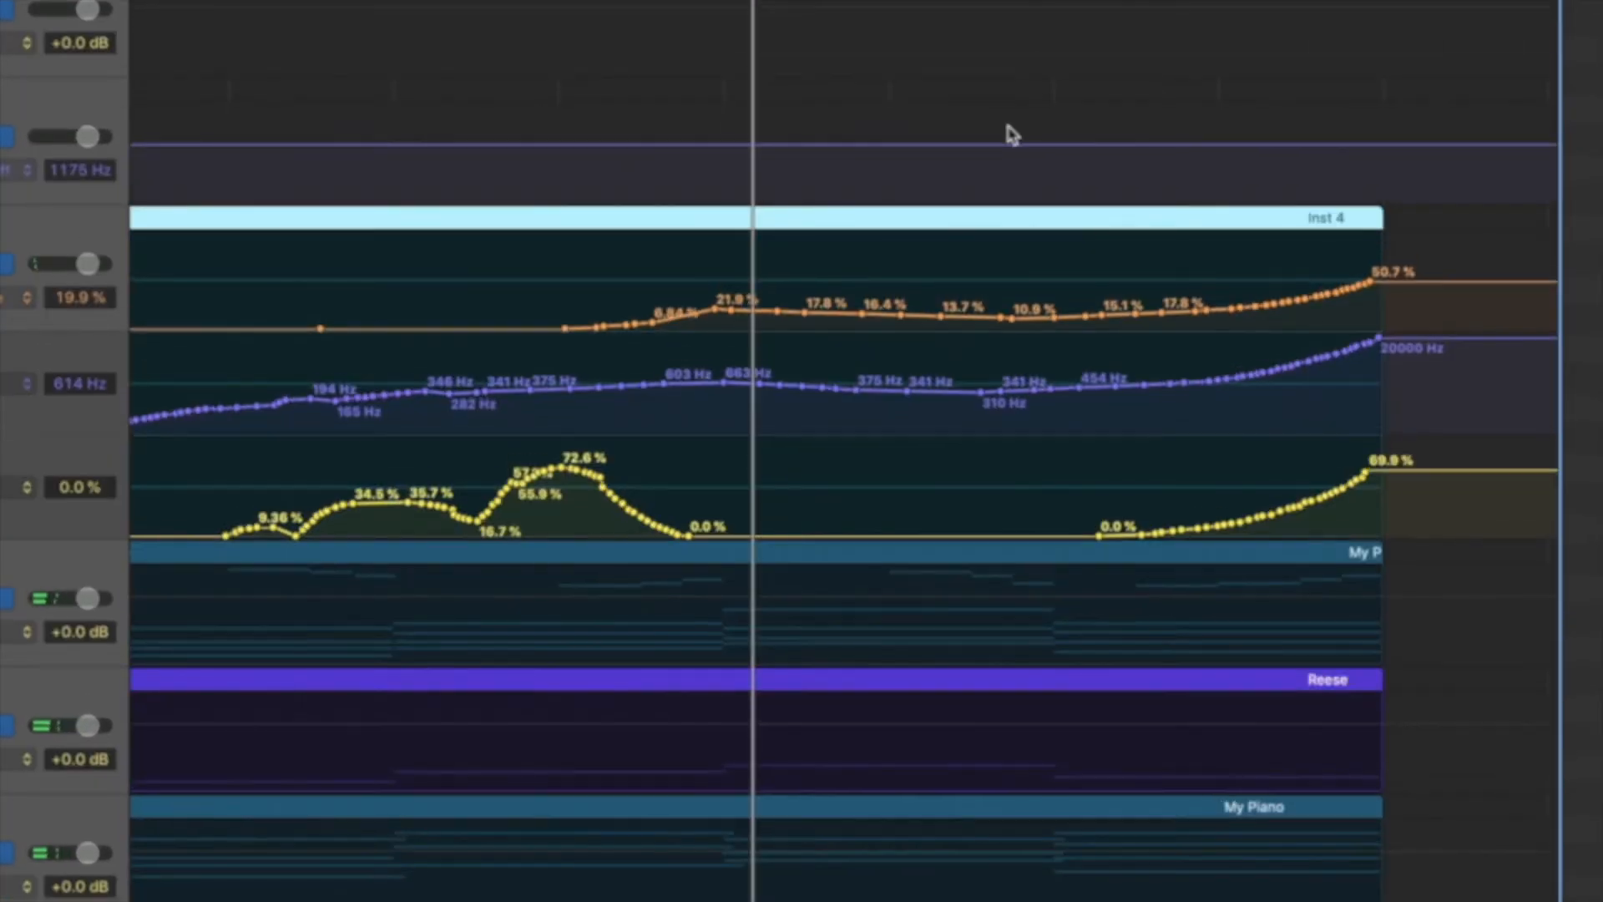
mouse_move(1323, 313)
mouse_down()
mouse_move(506, 302)
mouse_move(308, 334)
mouse_move(183, 323)
mouse_up()
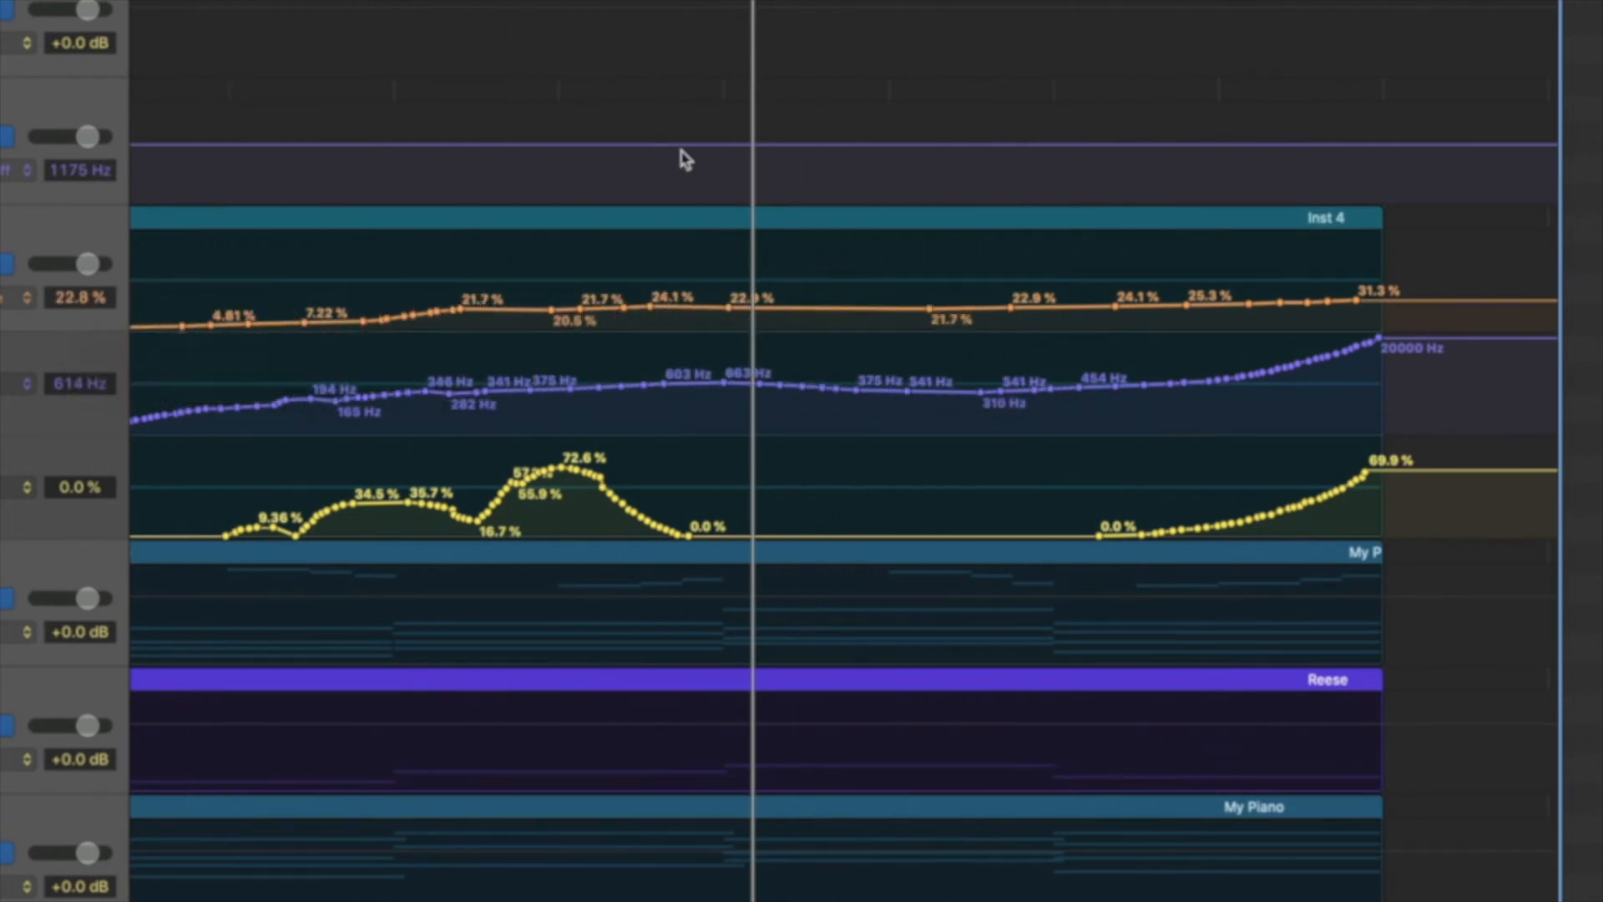
- Redraw the final Filter 1 Res rise over Inst 4 as a low hump ending at about 25.3% at bar 97
scroll(683, 159, left, 5)
scroll(683, 159, down, 2)
scroll(760, 313, right, 5)
mouse_move(1035, 465)
mouse_down()
mouse_move(1191, 454)
mouse_move(1221, 422)
mouse_move(1318, 446)
mouse_up()
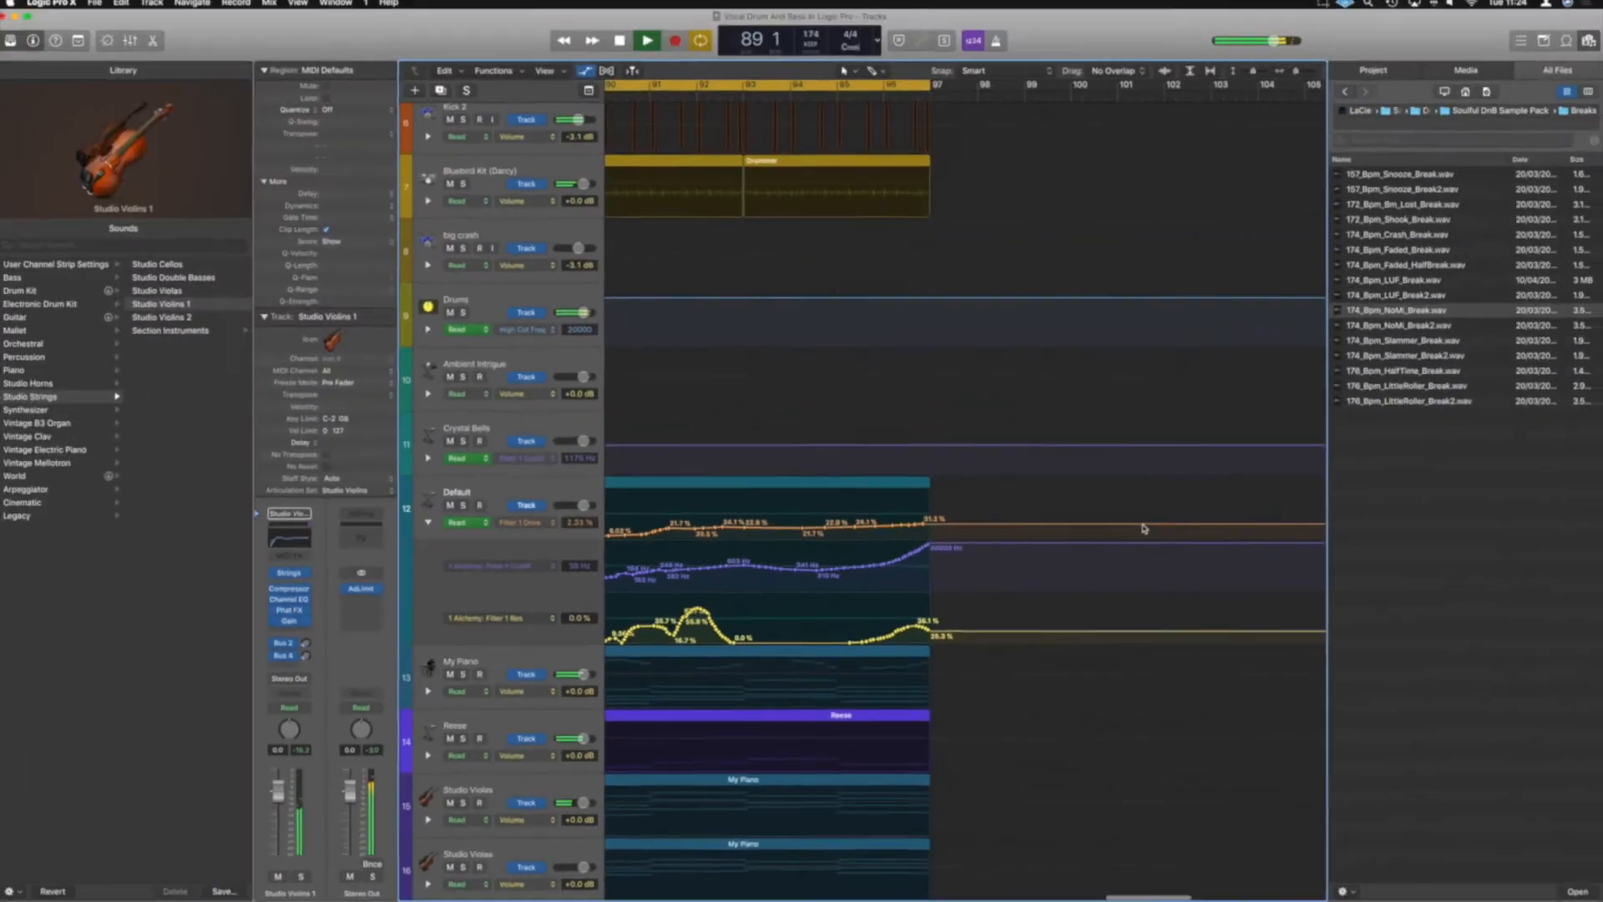
- Redraw the Filter 1 Cutoff automation across the second half of Inst 4 as a steady gentle rise towards bar 97, and stop playback
scroll(937, 476, left, 5)
scroll(938, 476, up, 1)
scroll(938, 476, down, 1)
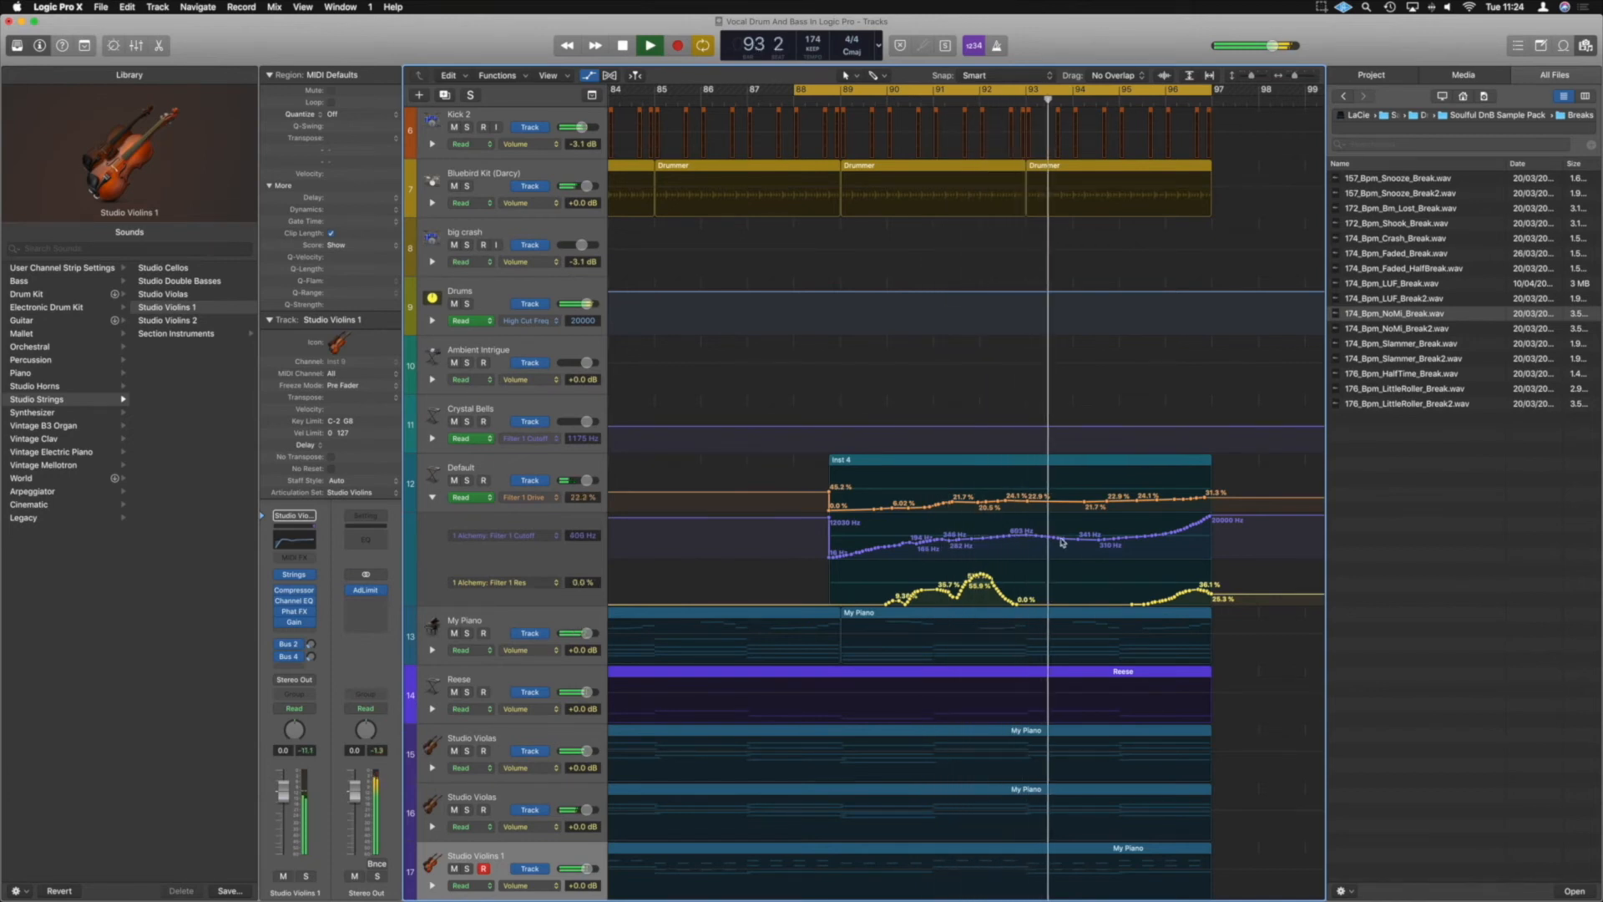
drag(1048, 537, 1165, 536)
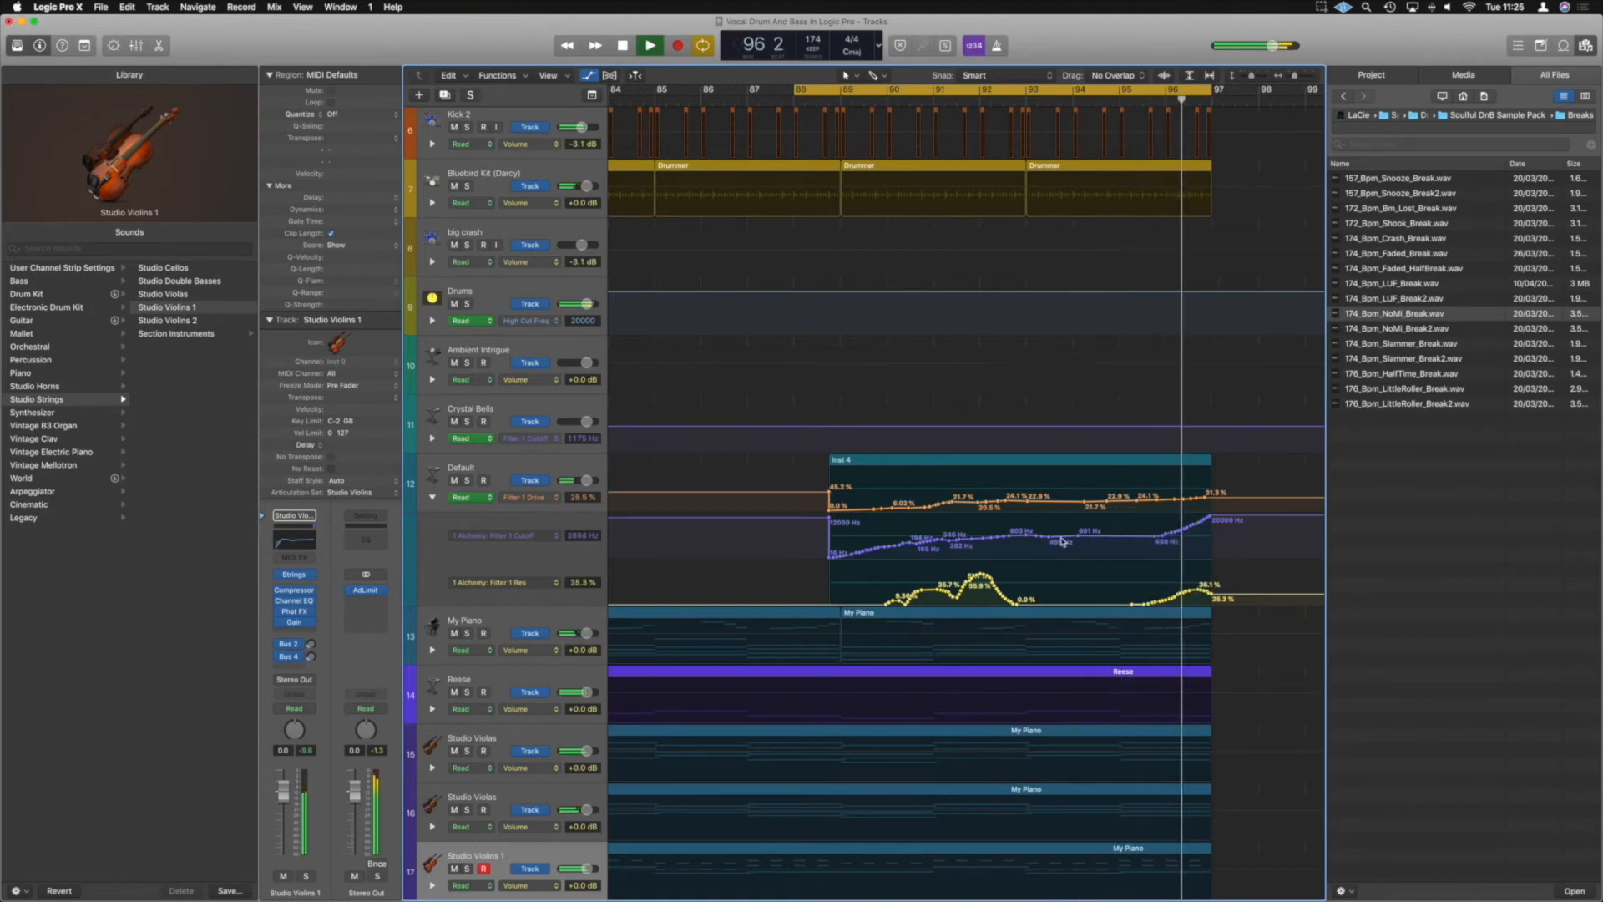
drag(1208, 521, 913, 545)
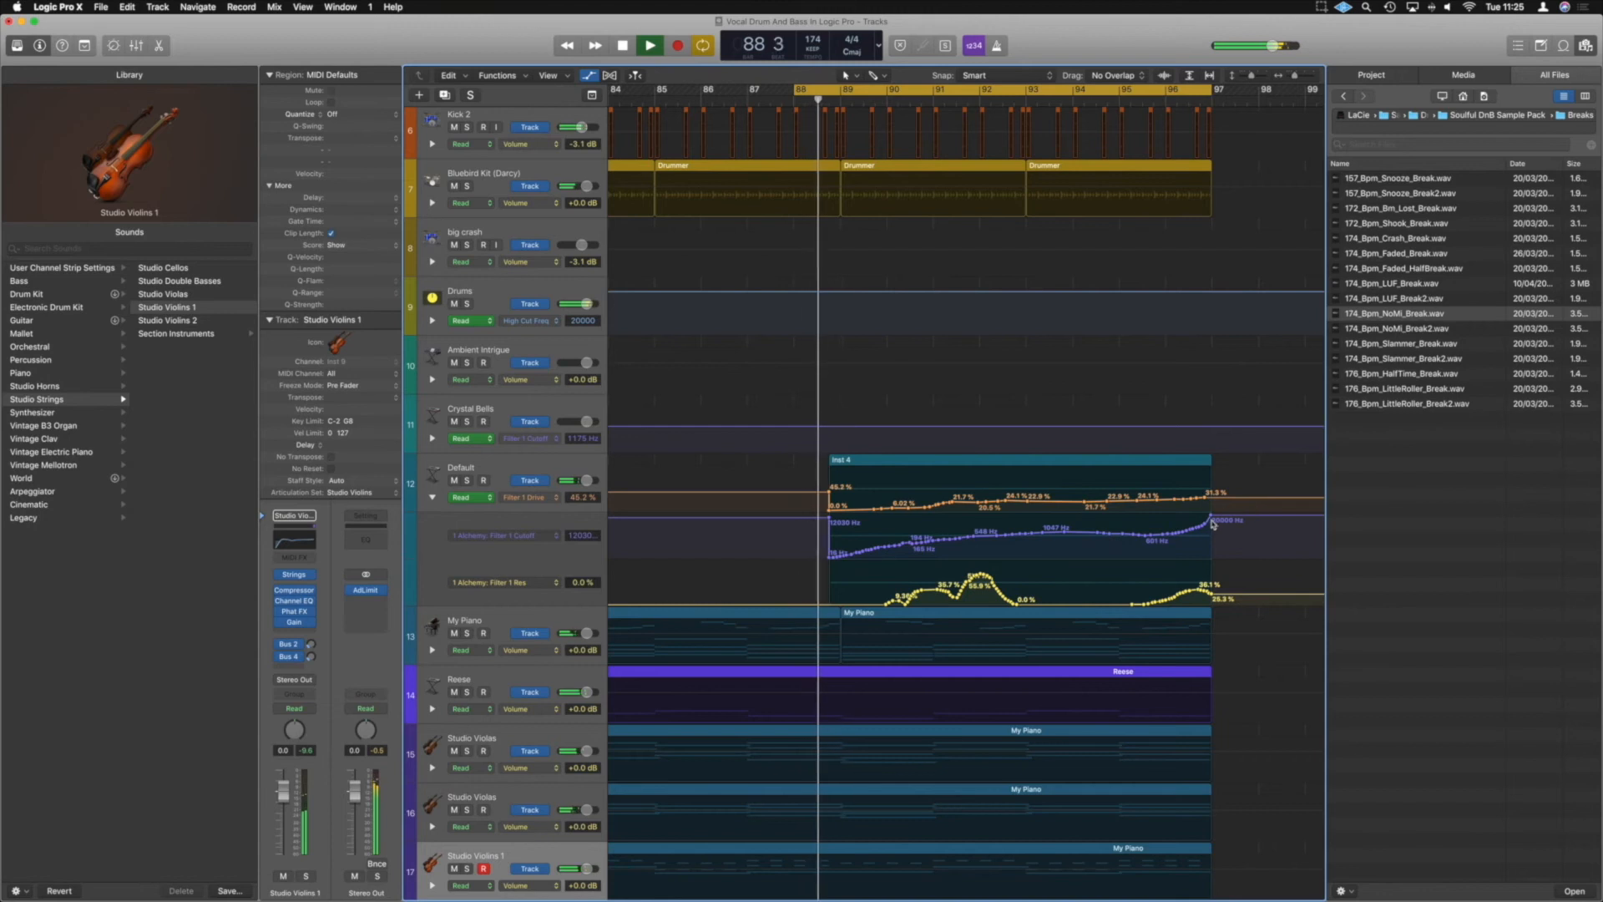
click(1183, 529)
drag(1183, 529, 943, 542)
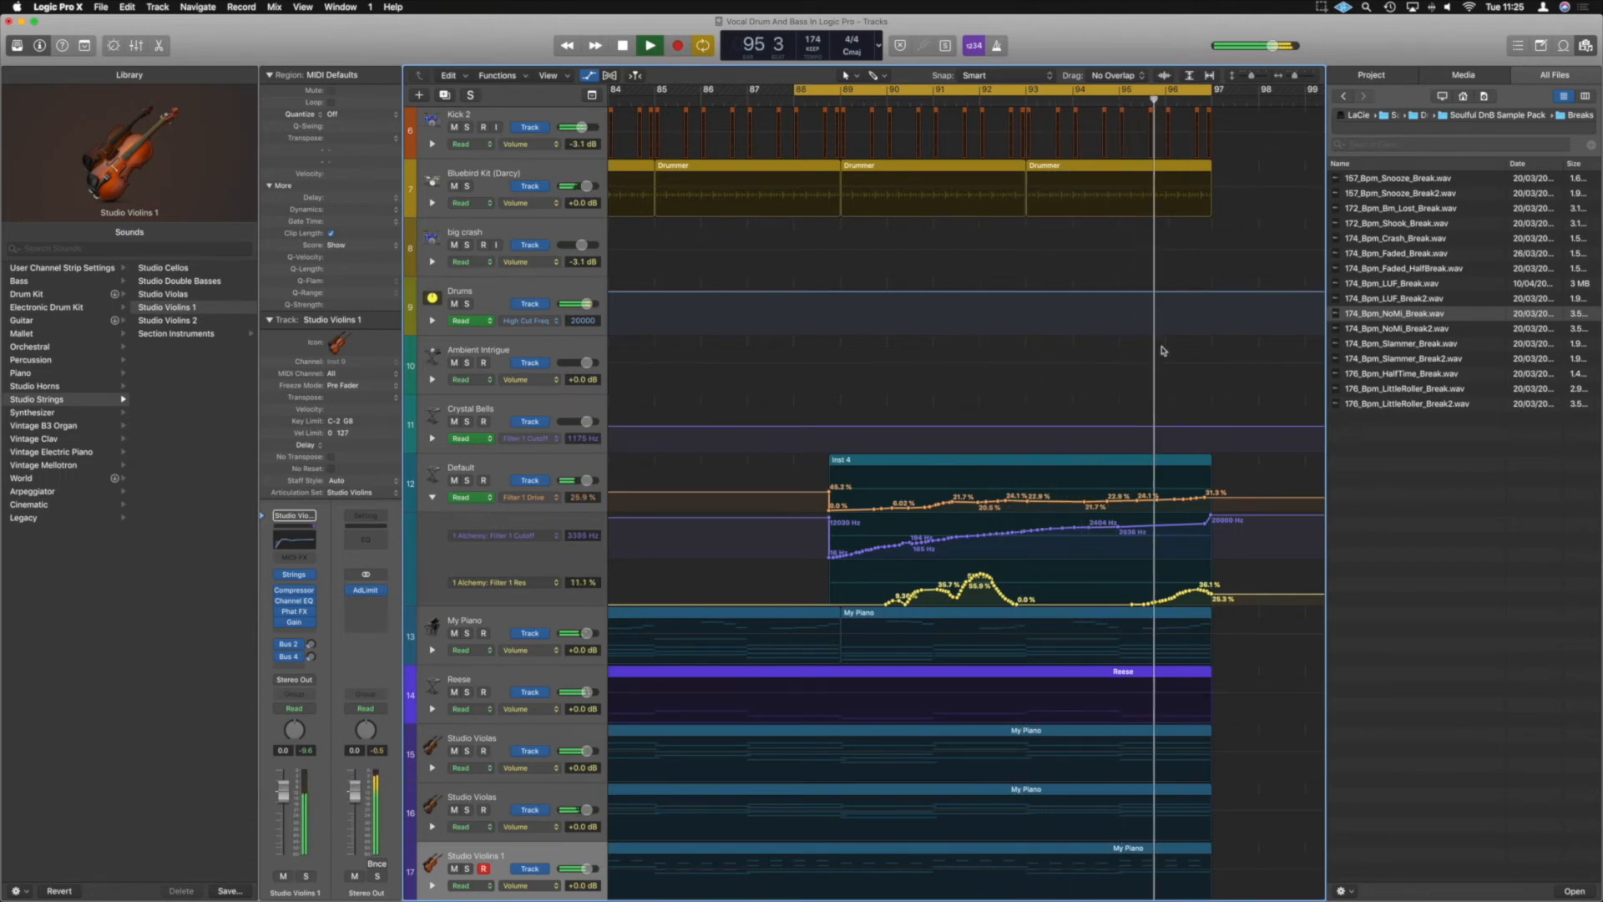
key(super+Up)
key(super+Up)
key(super+Up)
key(super+Up)
key(super+Up)
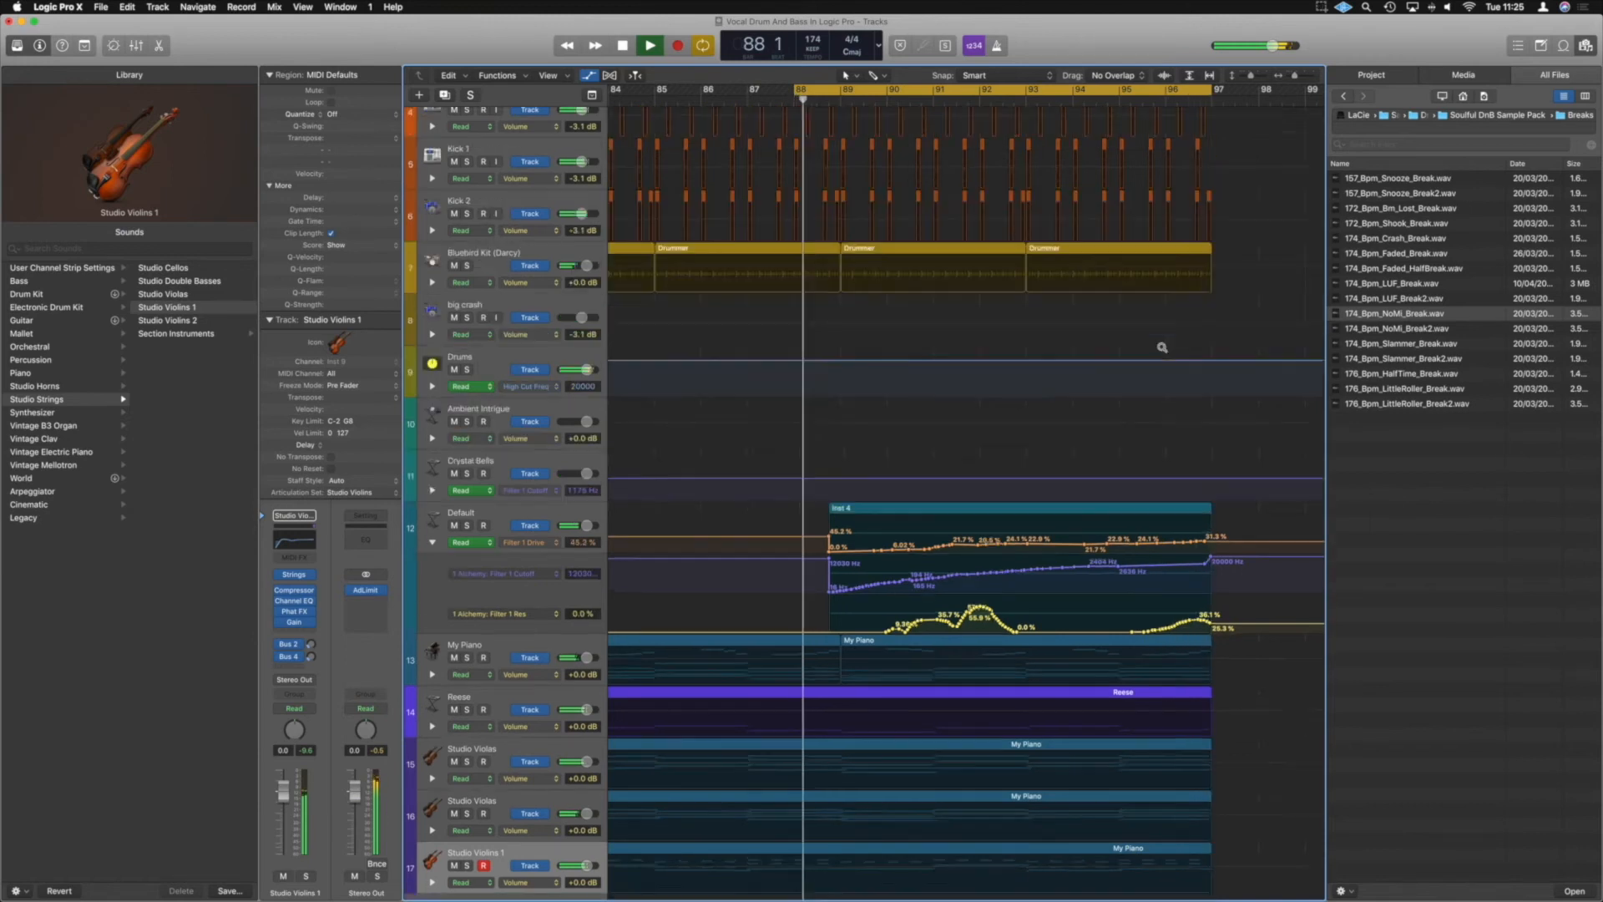
key(space)
- Copy all regions between bars 17 and 49 to bar 97
scroll(1162, 347, left, 3)
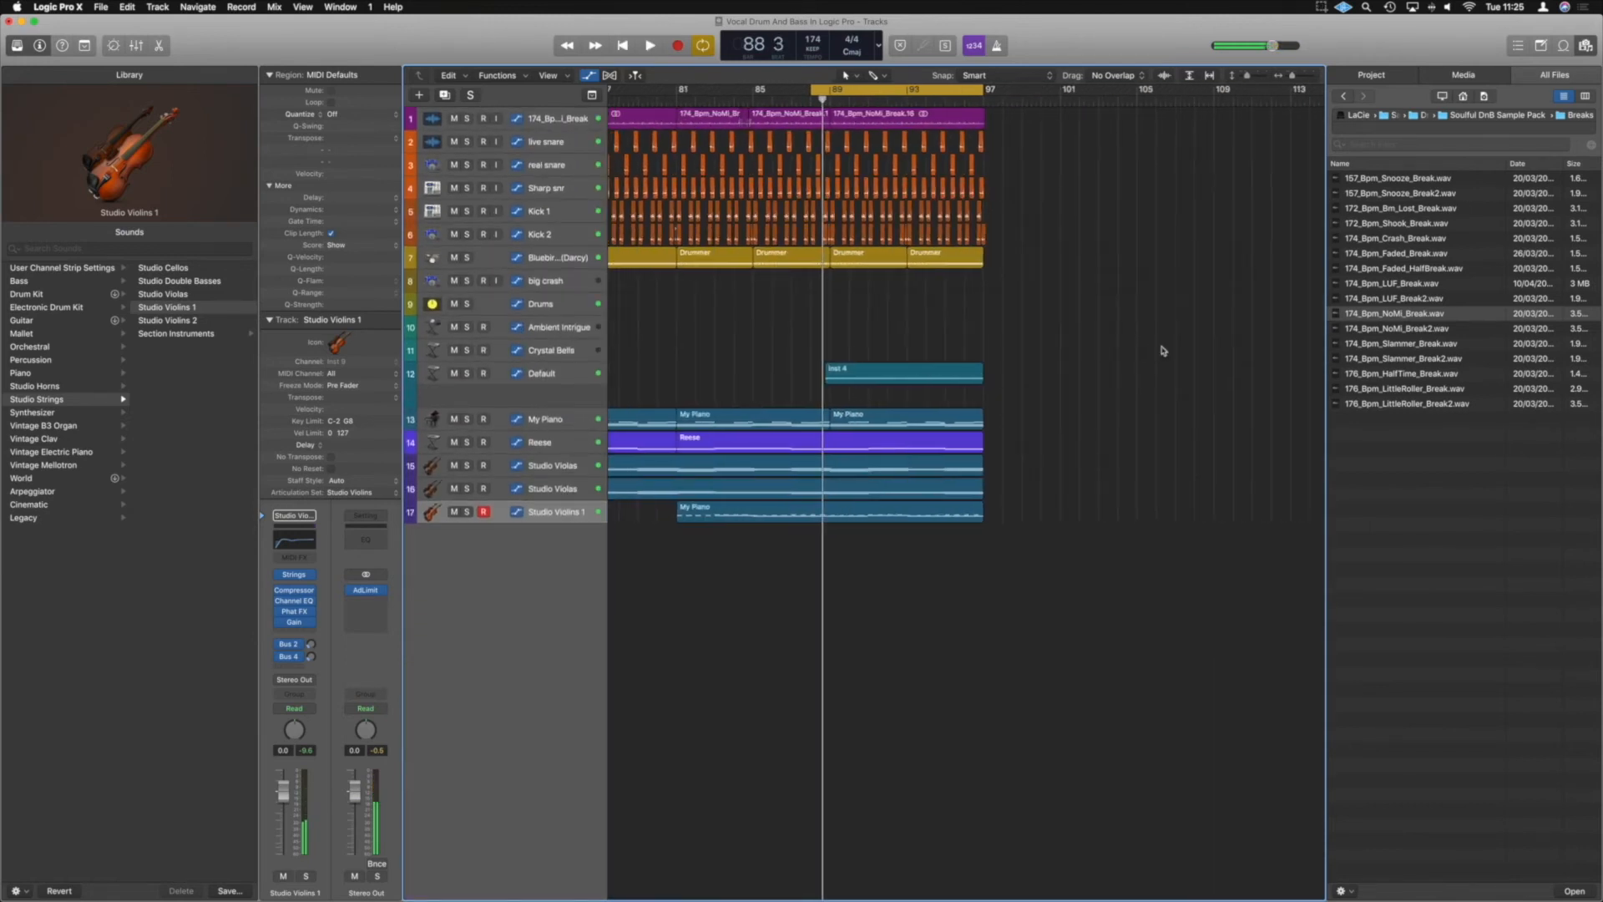
scroll(1163, 350, left, 4)
scroll(1163, 350, left, 6)
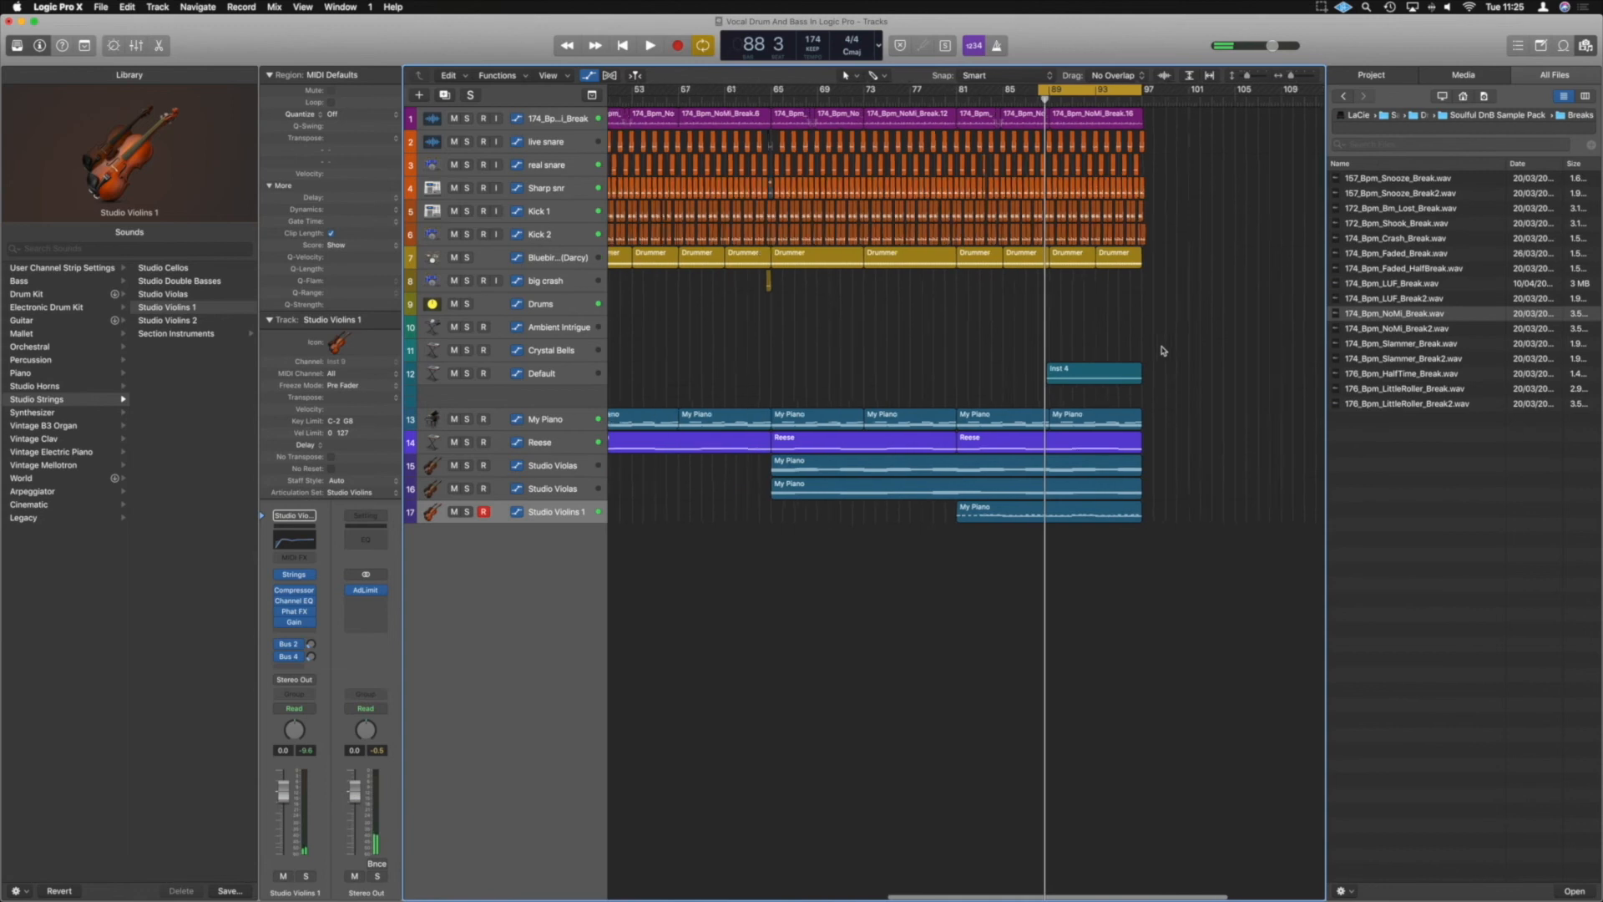
scroll(1163, 350, up, 1)
scroll(880, 276, up, 1)
scroll(880, 275, left, 5)
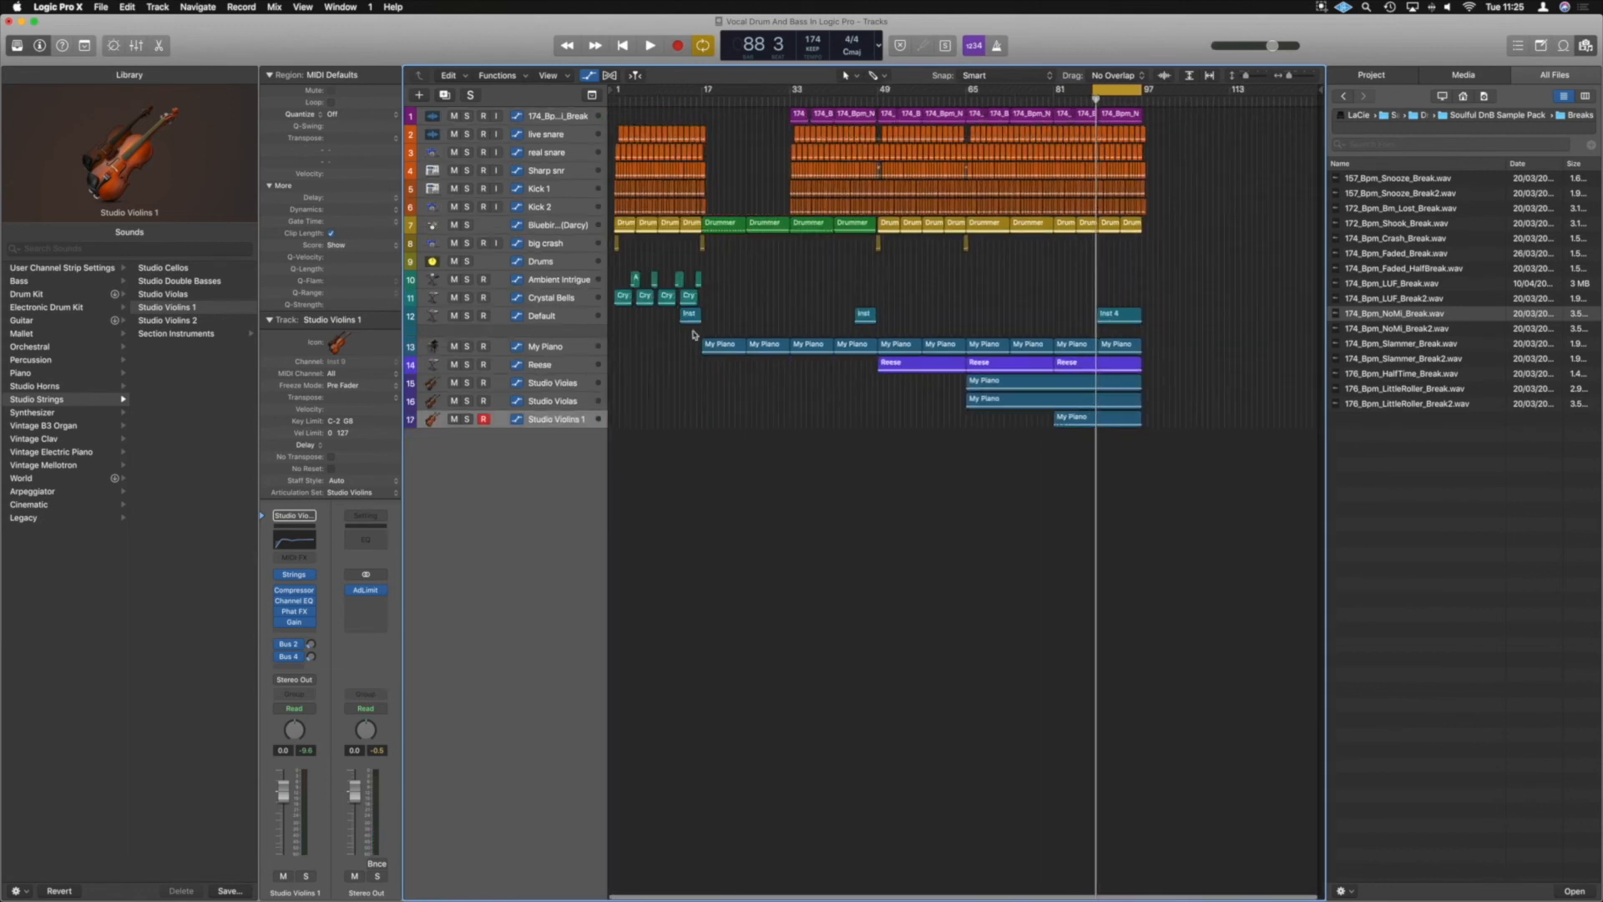
drag(727, 224, 816, 350)
drag(868, 365, 709, 106)
drag(716, 224, 1157, 223)
click(890, 290)
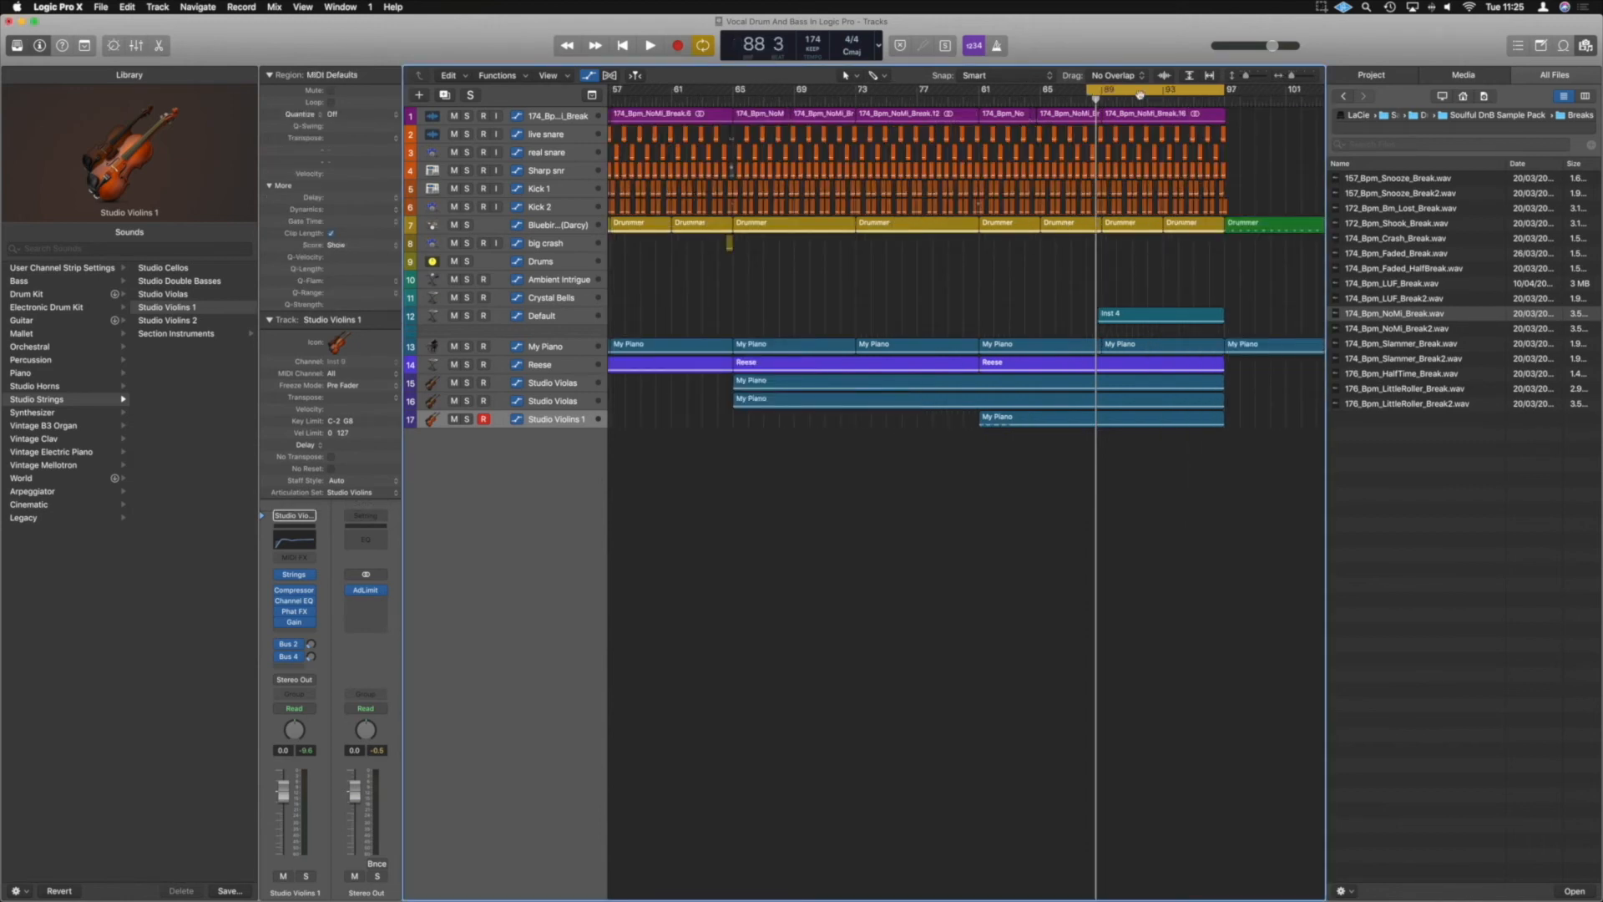
- Turn off the cycle range and play the arrangement from about bar 84 through the transition at bar 97
click(1141, 91)
double_click(1022, 100)
scroll(865, 242, down, 5)
scroll(994, 230, right, 2)
scroll(1015, 268, down, 3)
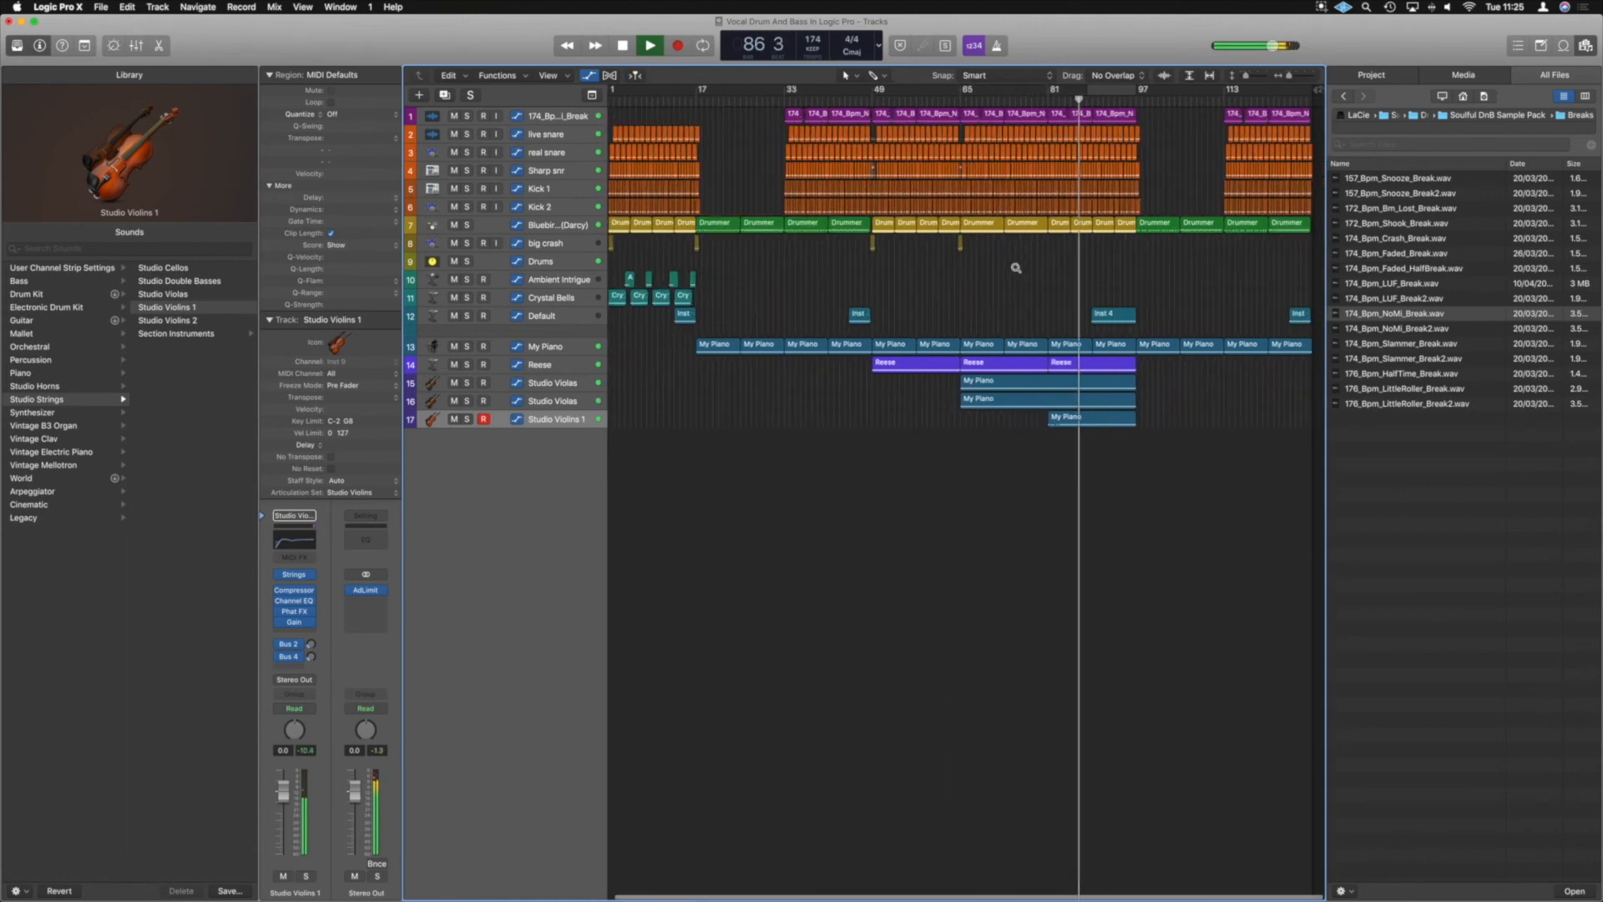
scroll(1016, 268, down, 2)
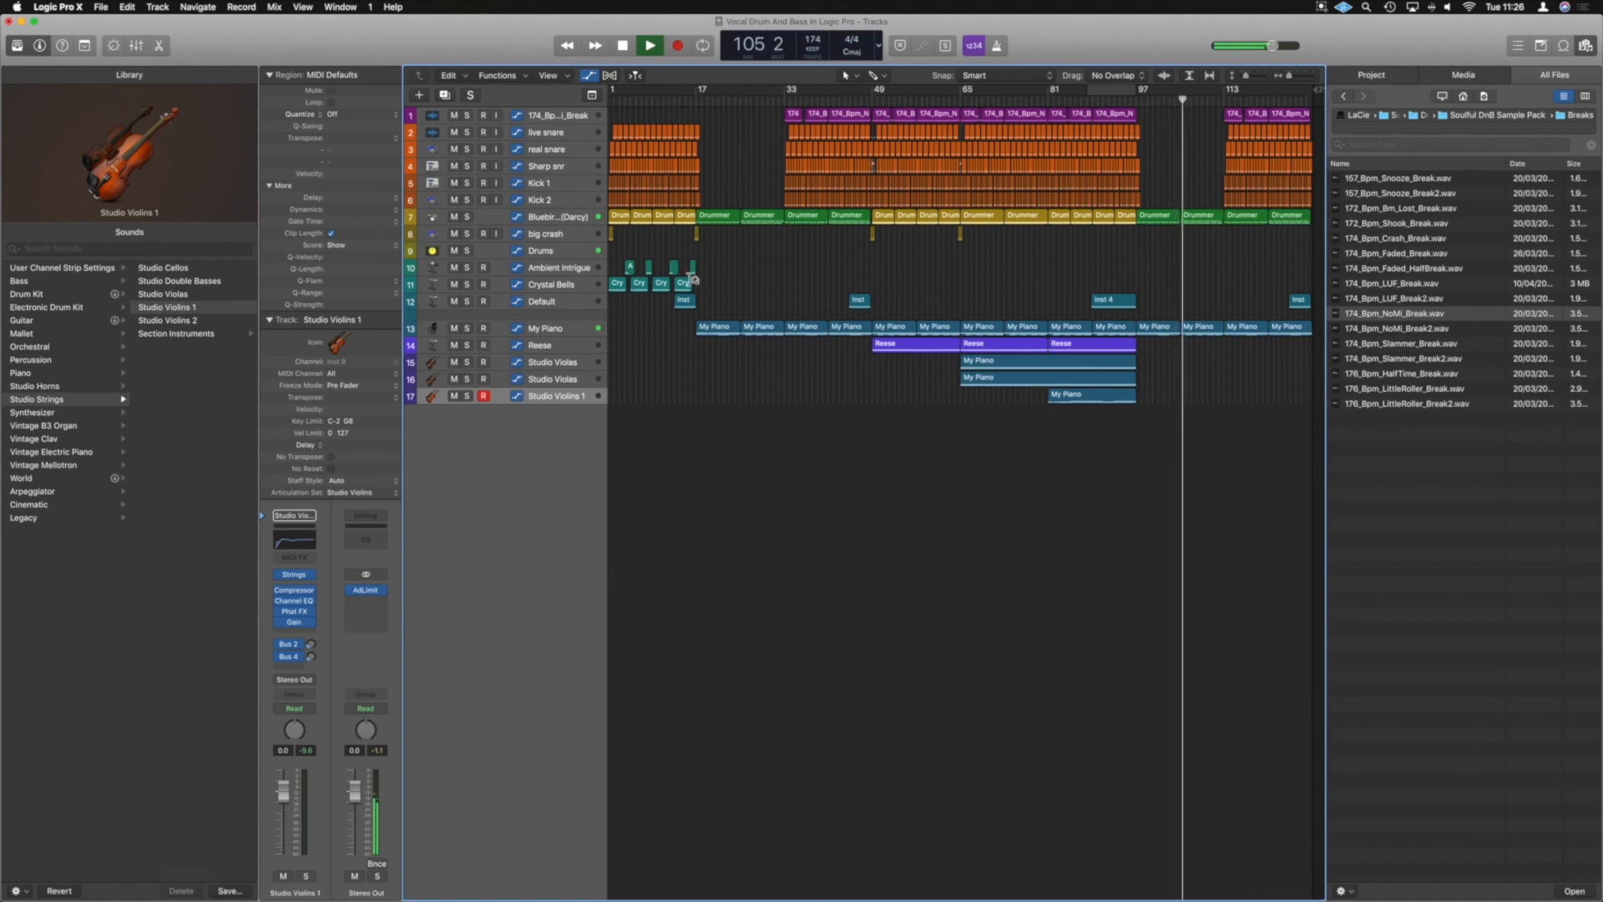
- Copy the four intro Ambient Intrigue regions to about bar 98 on the same track and audition them from bar 97
drag(630, 268, 1145, 275)
click(1136, 100)
key(space)
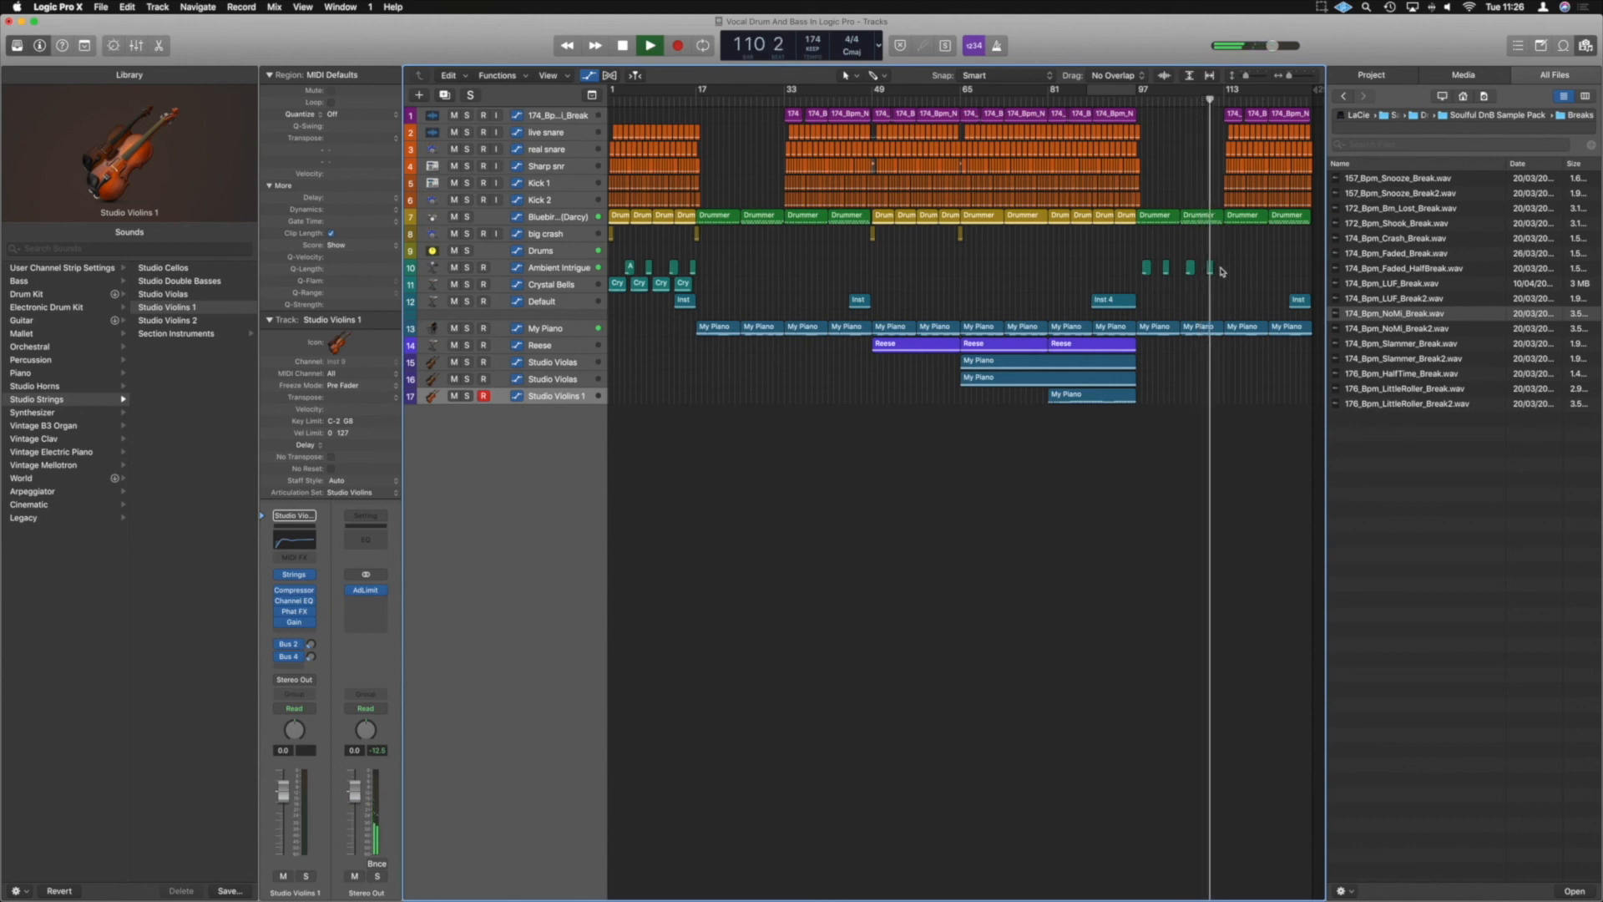
key(space)
- Move all regions from bar 113 onward to bar 129 and fill the gap with a copy of the bars 97 to 113 regions
drag(1225, 347, 1314, 111)
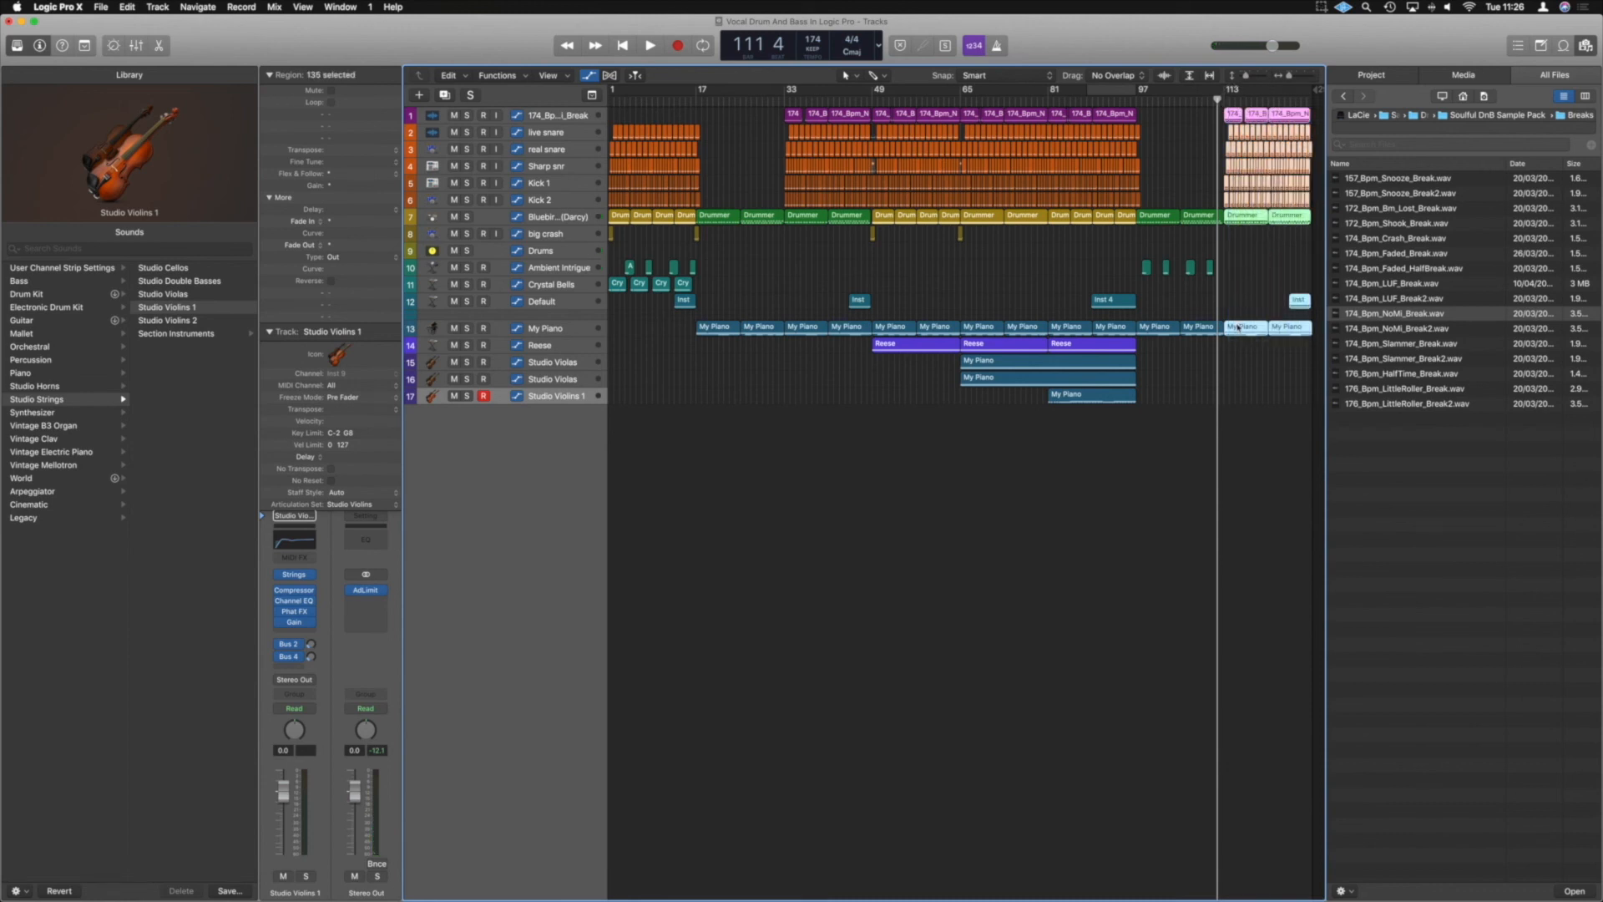
drag(1234, 331, 1239, 219)
key(Return)
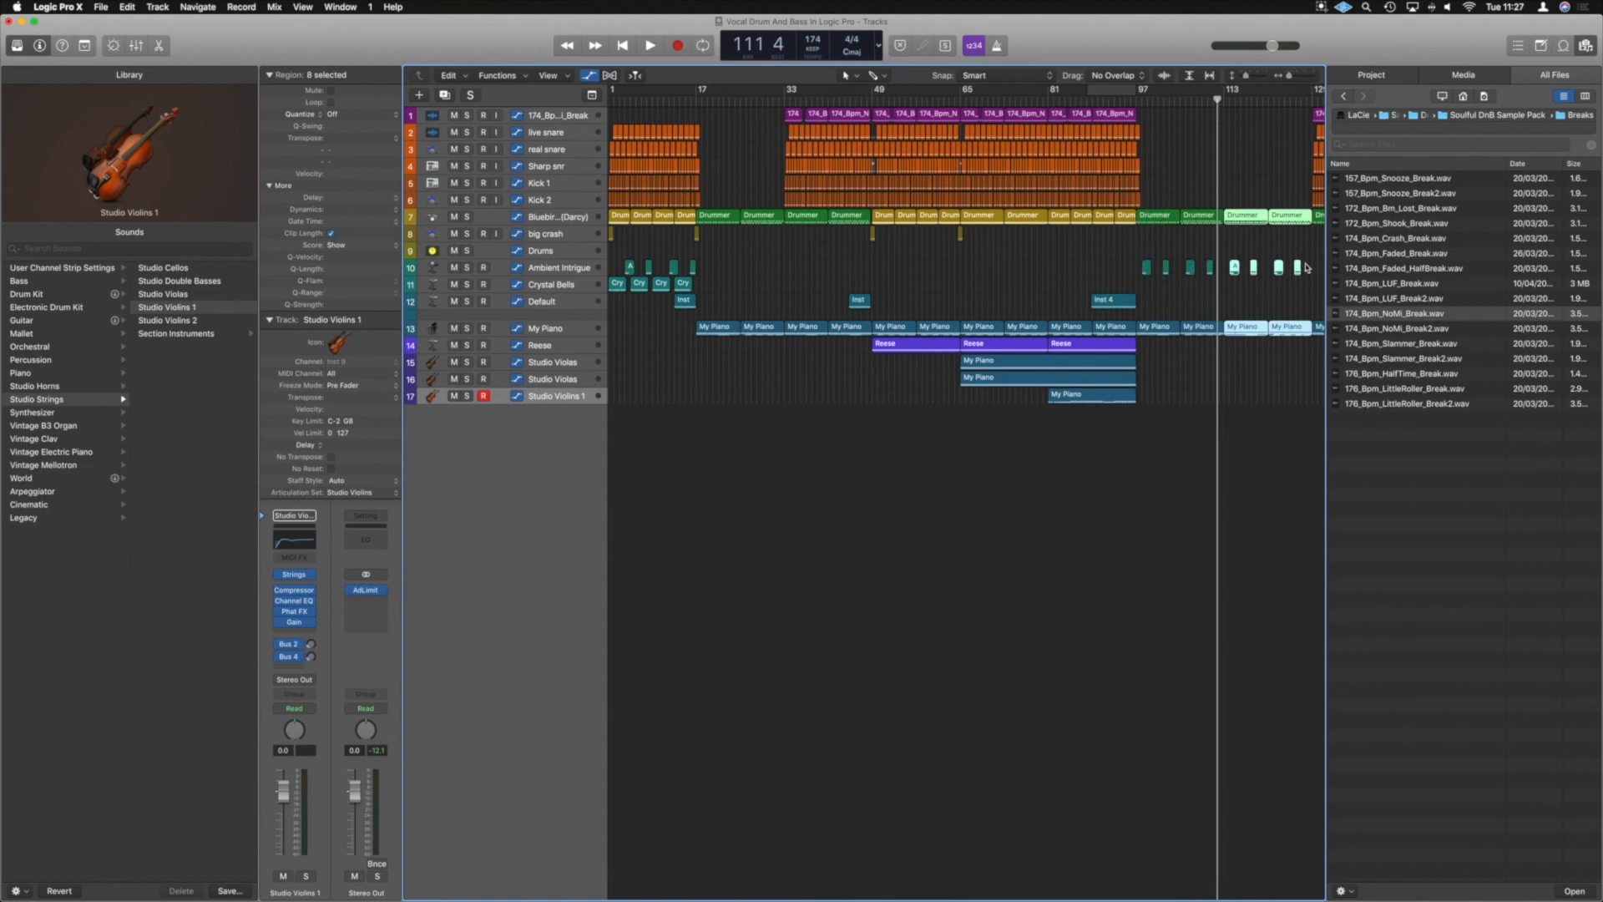
- Delete the copied Ambient Intrigue regions between bars 113 and 129
drag(1308, 268, 1237, 269)
scroll(1238, 268, down, 3)
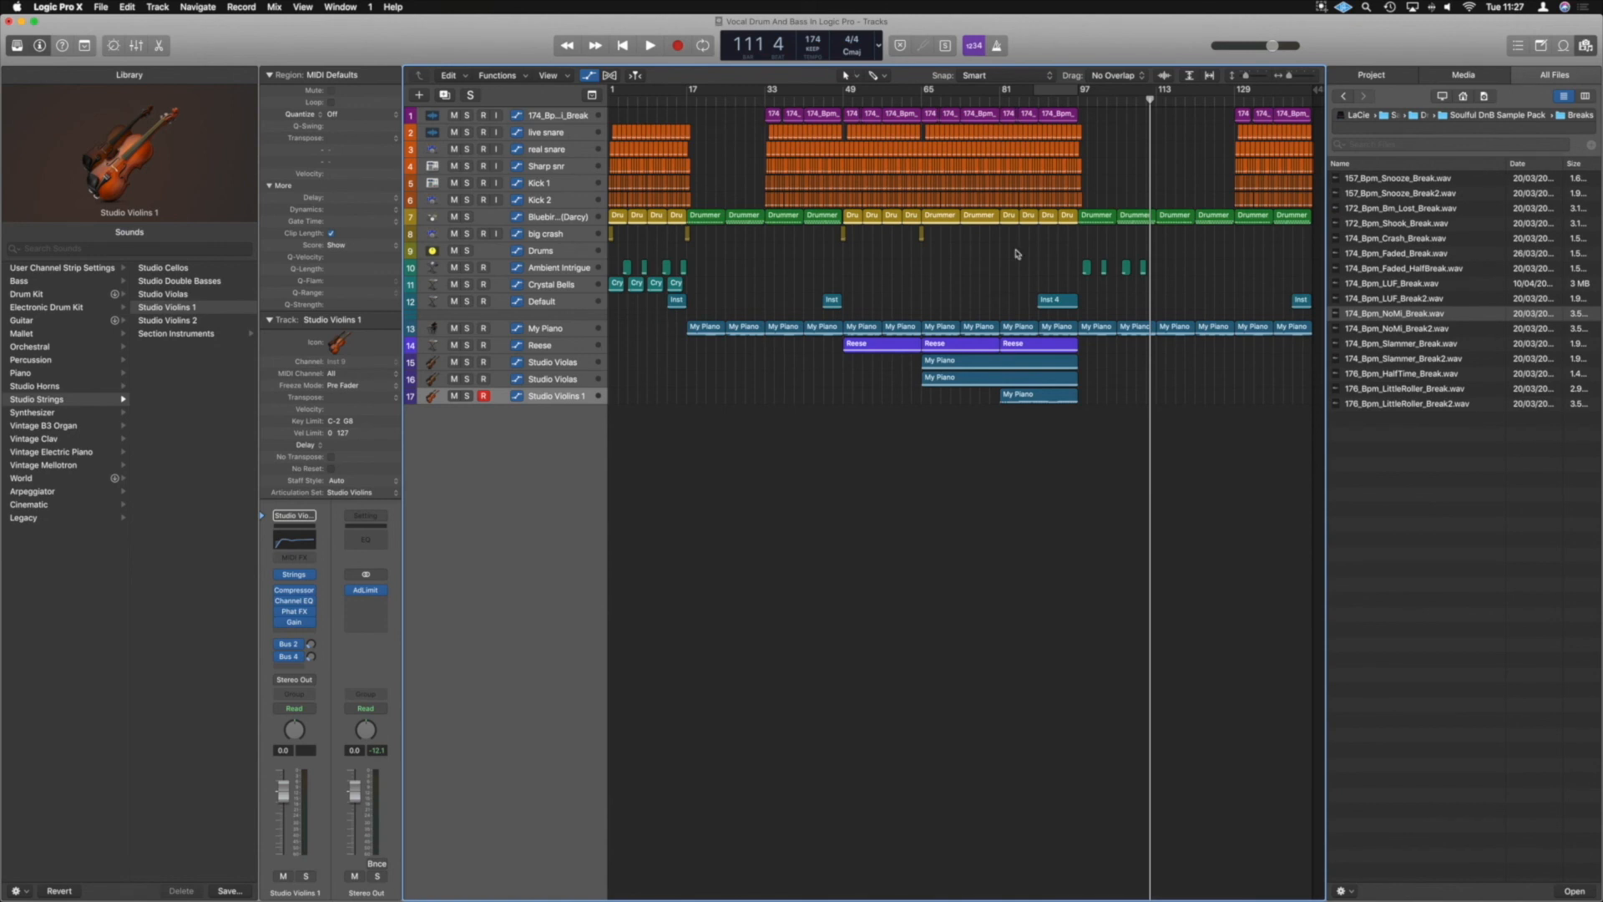
scroll(1063, 268, left, 1)
scroll(1062, 269, up, 4)
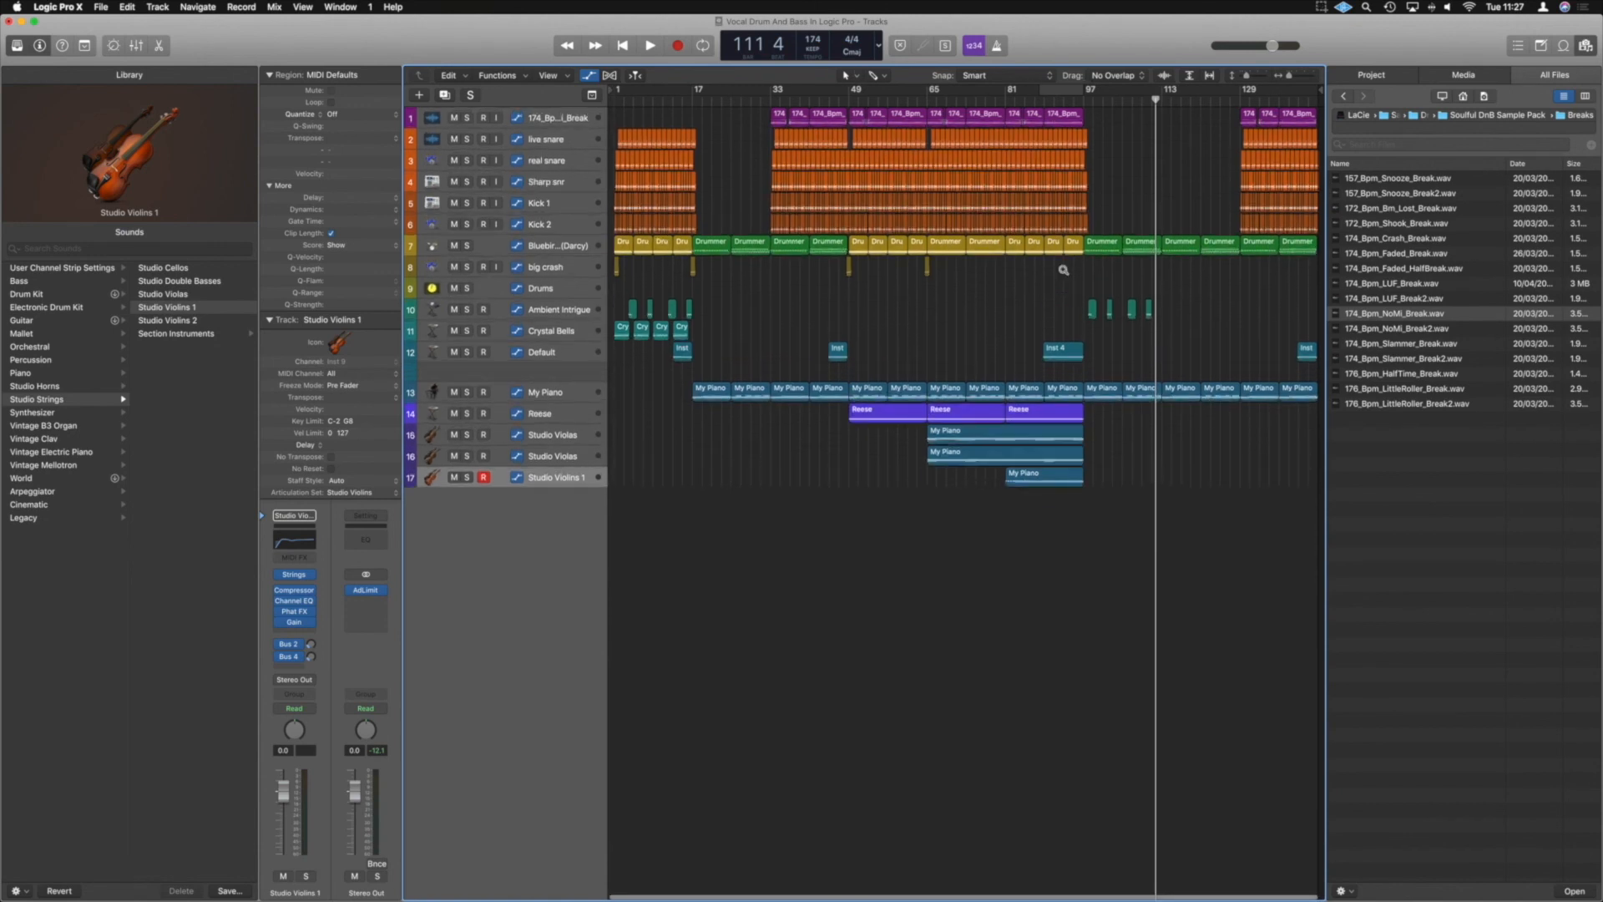